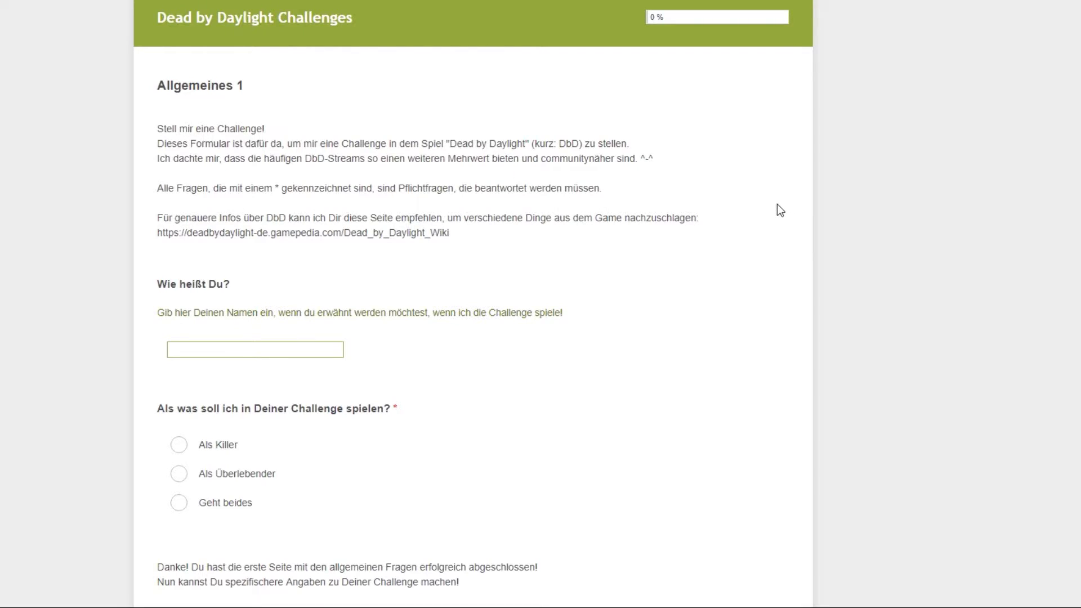
# Select the wiki address in the form's introduction and switch to the Dead by Daylight Wiki
pyautogui.scroll(-1, 781, 210)
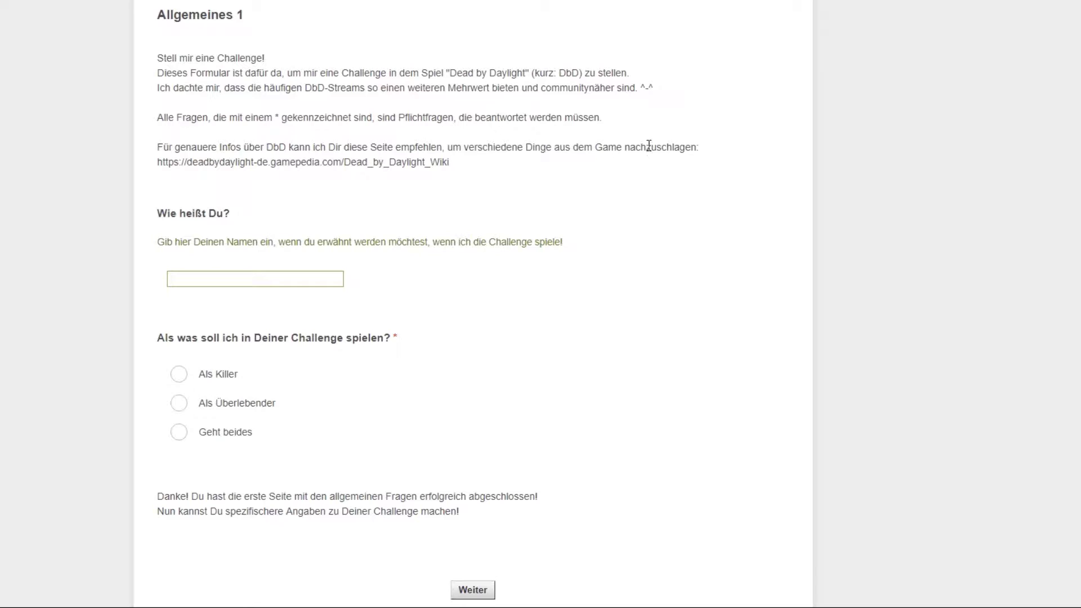
pyautogui.moveTo(449, 162); pyautogui.dragTo(474, 170)
pyautogui.click(160, 163)
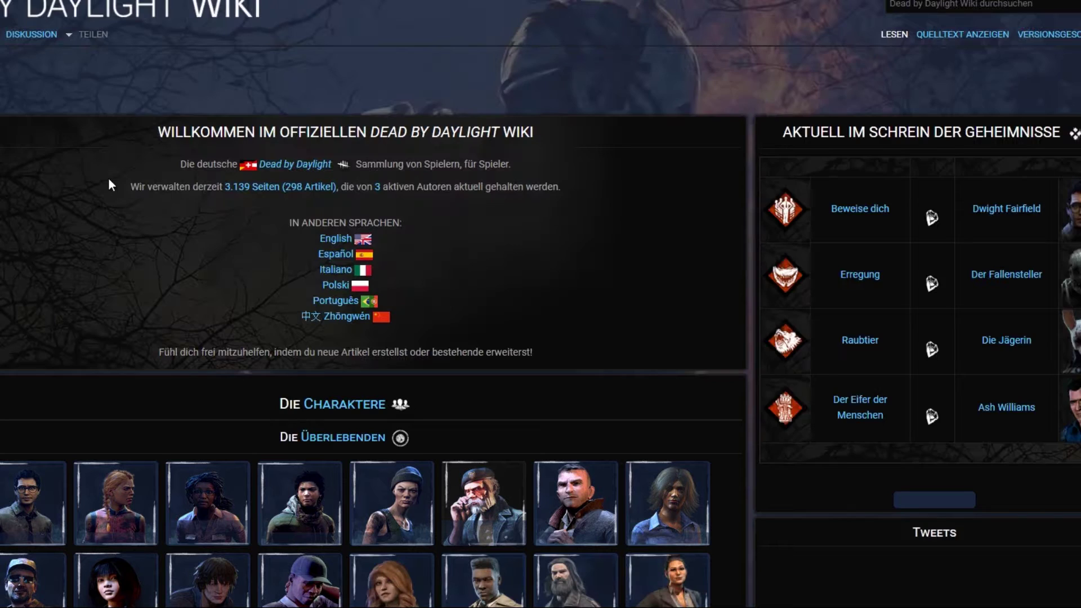
# Look through the character and gameplay sections on the wiki's main page and return to the challenge form
pyautogui.scroll(-2, 712, 345)
pyautogui.scroll(-10, 712, 338)
pyautogui.scroll(6, 642, 473)
pyautogui.scroll(-2, 509, 430)
pyautogui.scroll(-8, 537, 404)
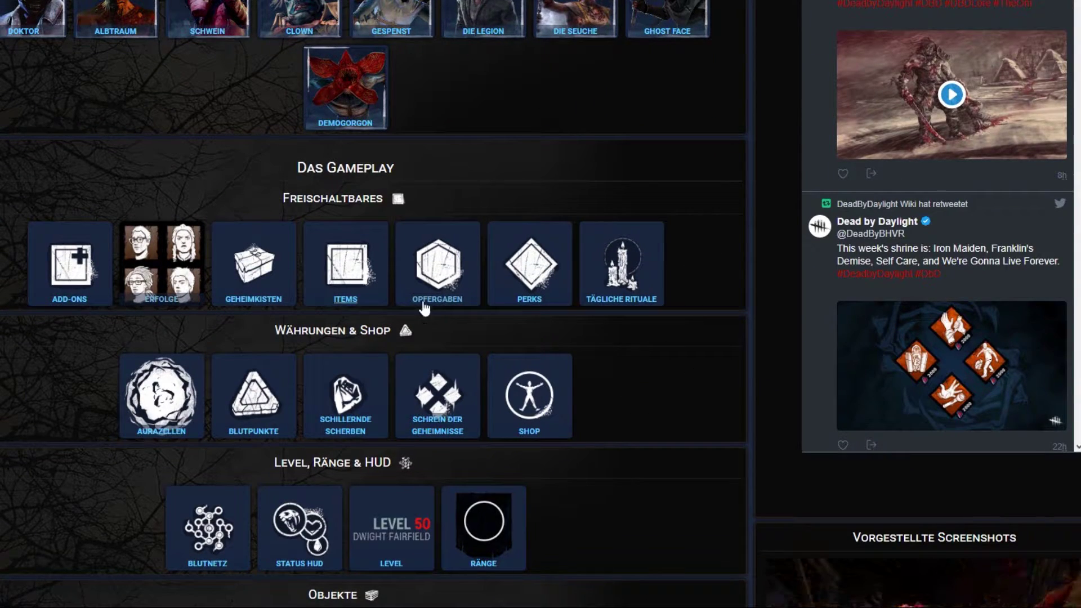
pyautogui.scroll(-1, 695, 334)
pyautogui.scroll(15, 232, 364)
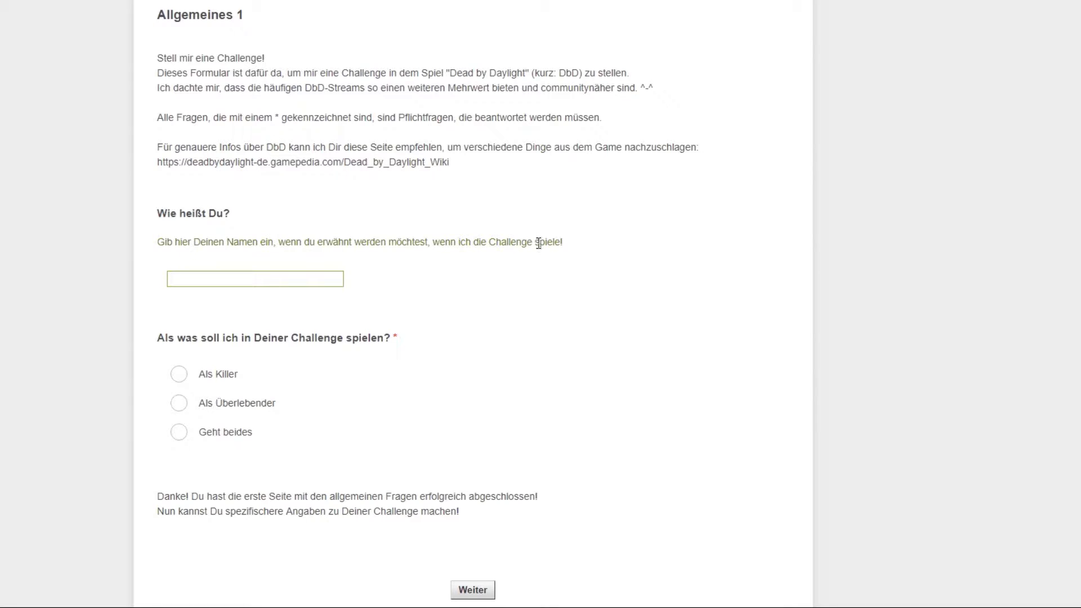
# Select the wiki address in the introduction and show the options for opening it
pyautogui.moveTo(450, 164); pyautogui.dragTo(164, 164)
pyautogui.moveTo(384, 163); pyautogui.dragTo(170, 160)
pyautogui.rightClick(170, 159)
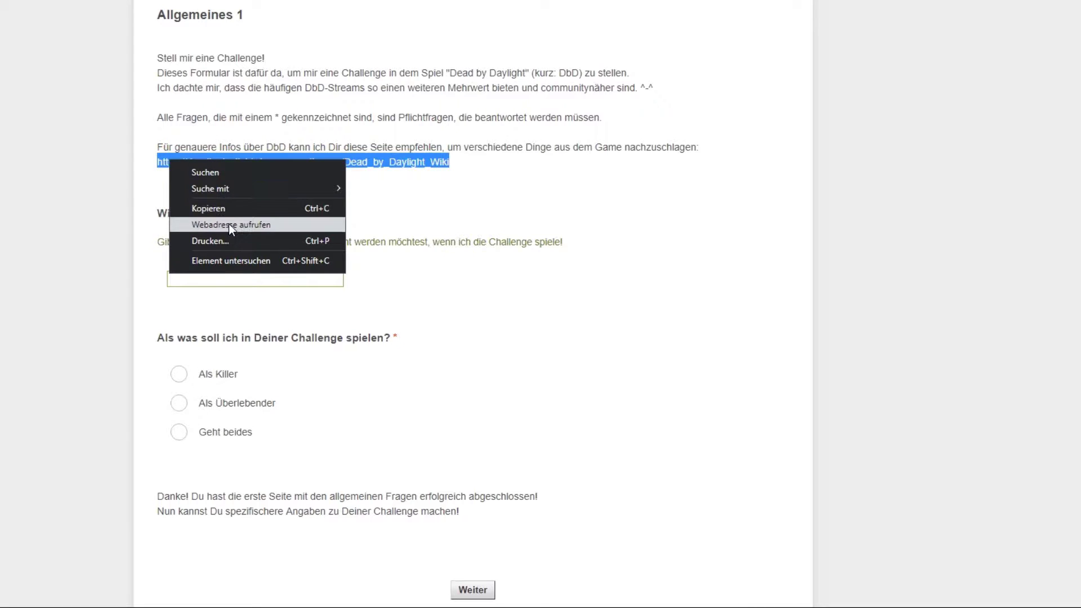
pyautogui.click(568, 187)
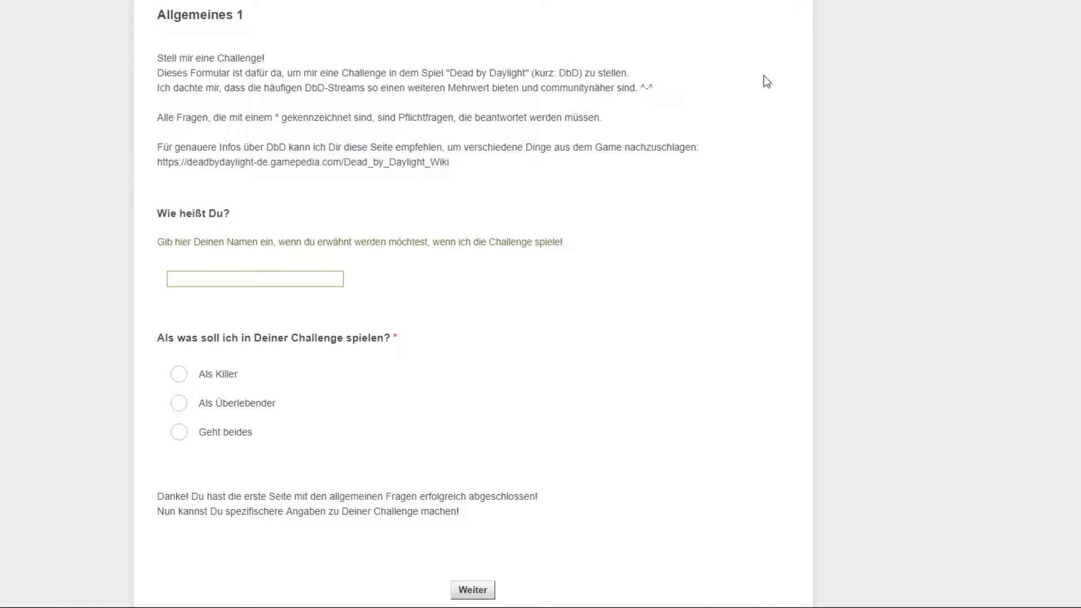
# Enter the participant's name under "Wie heißt Du?"
pyautogui.scroll(-1, 676, 85)
pyautogui.scroll(2, 766, 434)
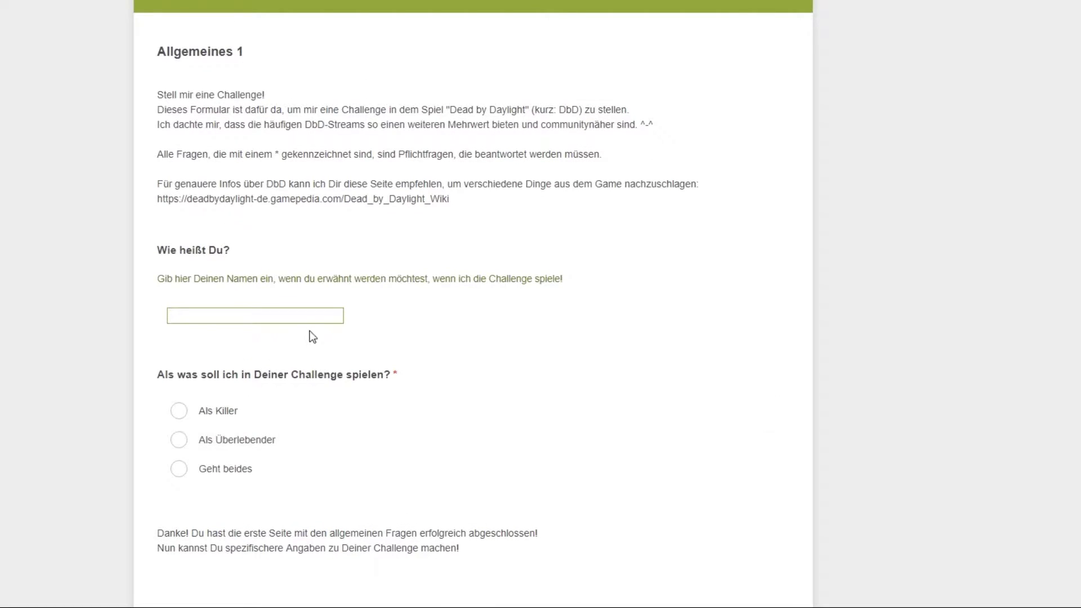
pyautogui.click(301, 318)
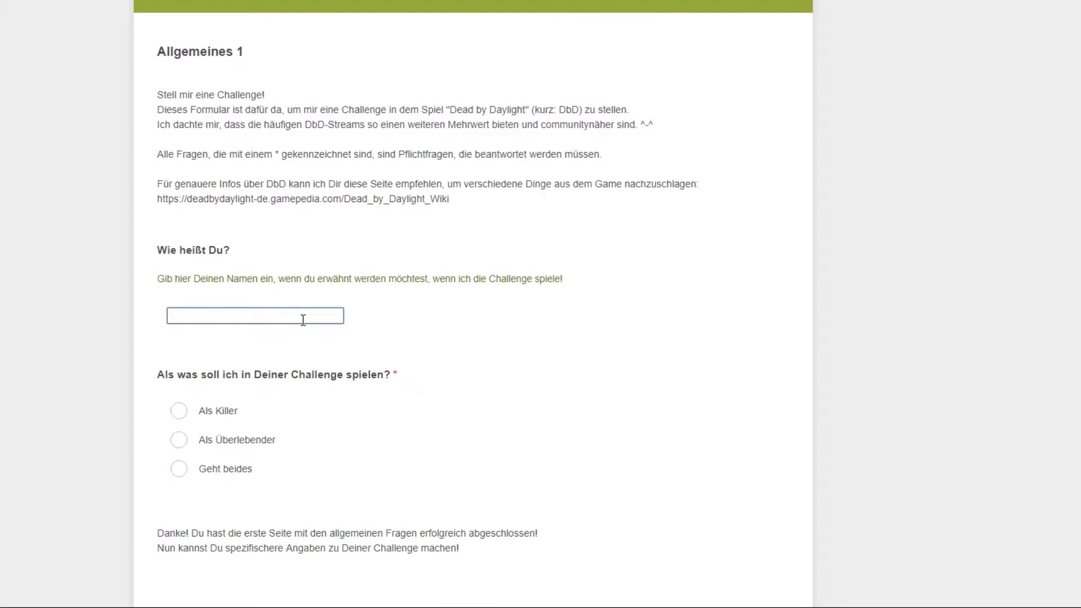
pyautogui.scroll(-2, 624, 276)
pyautogui.click(510, 253)
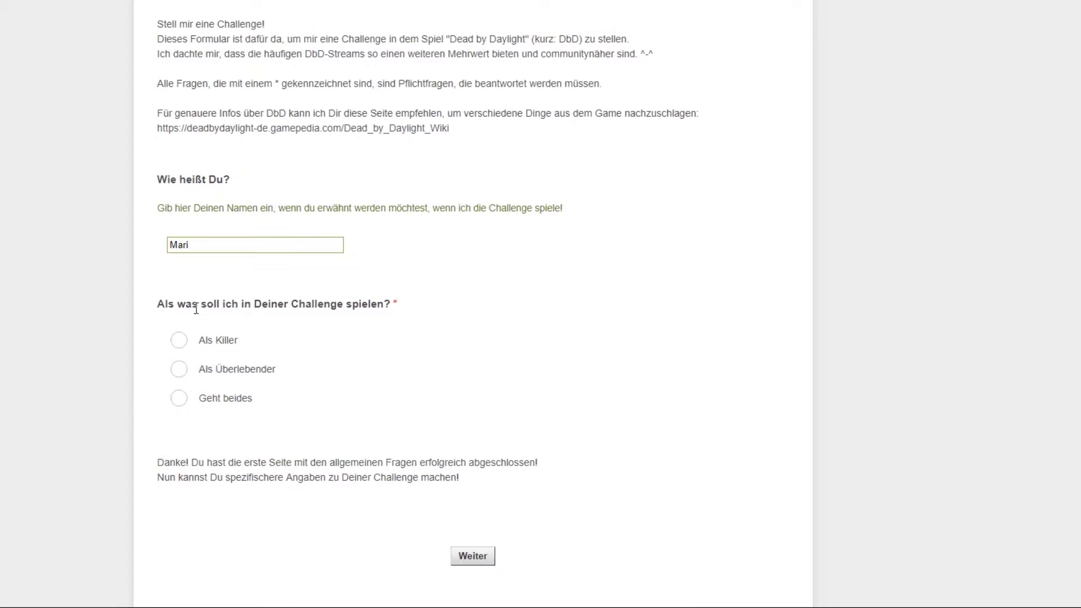
pyautogui.scroll(2, 555, 397)
pyautogui.scroll(-2, 570, 391)
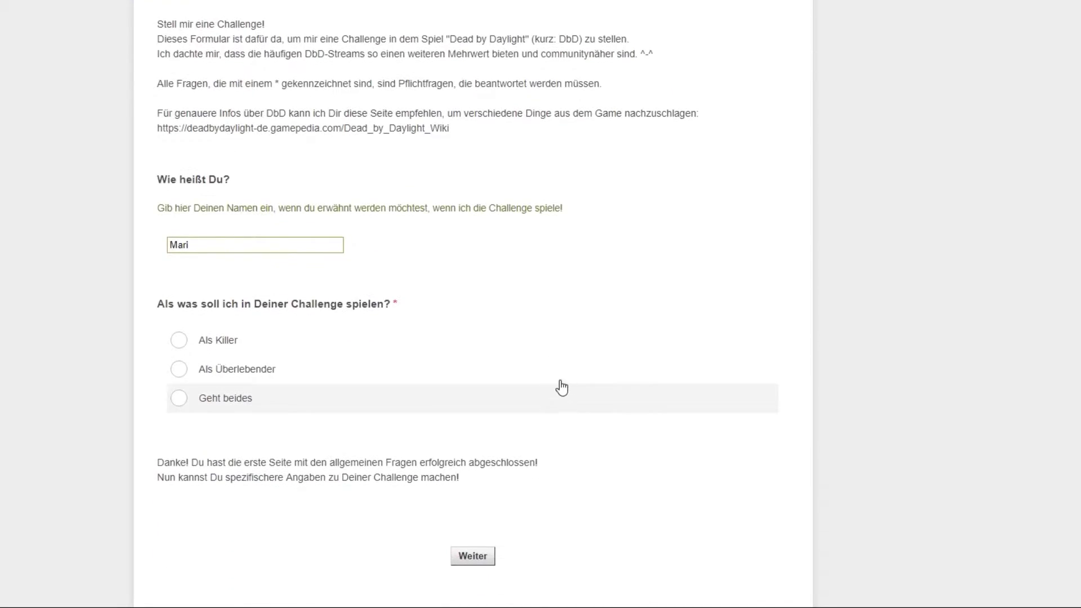
pyautogui.scroll(2, 79, 71)
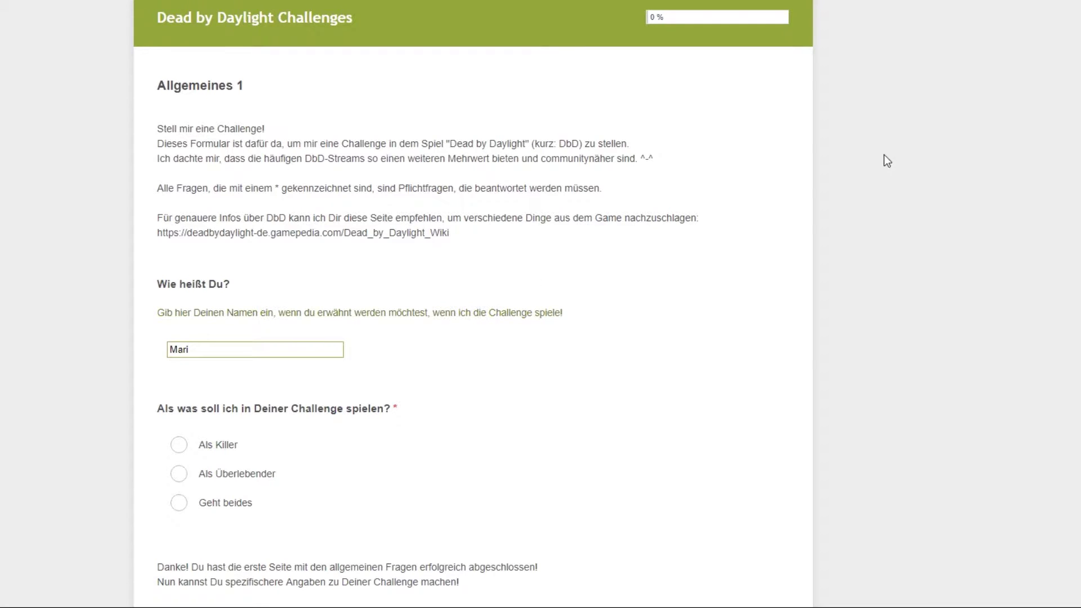
# Answer the question about the role to play with "Als Killer" and continue to the Killer-Challenge page
pyautogui.scroll(-2, 766, 253)
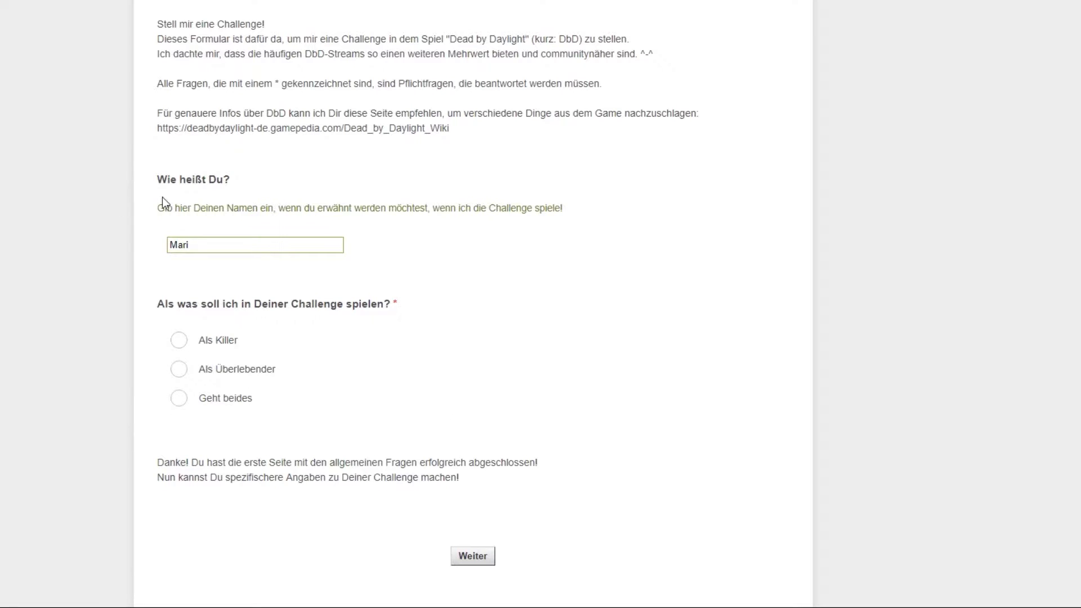
pyautogui.click(212, 341)
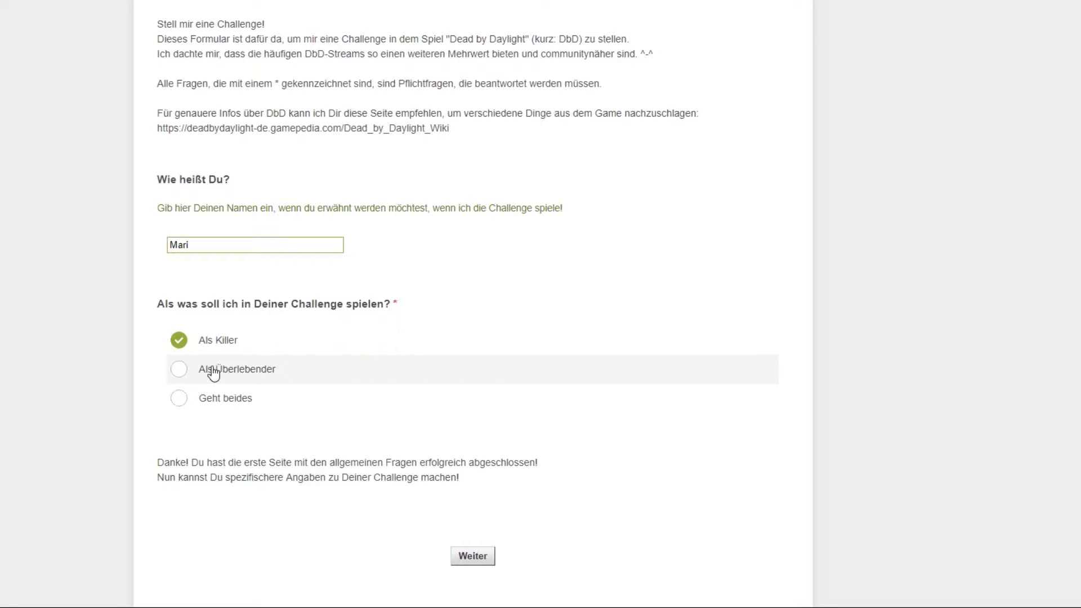
pyautogui.scroll(1, 206, 389)
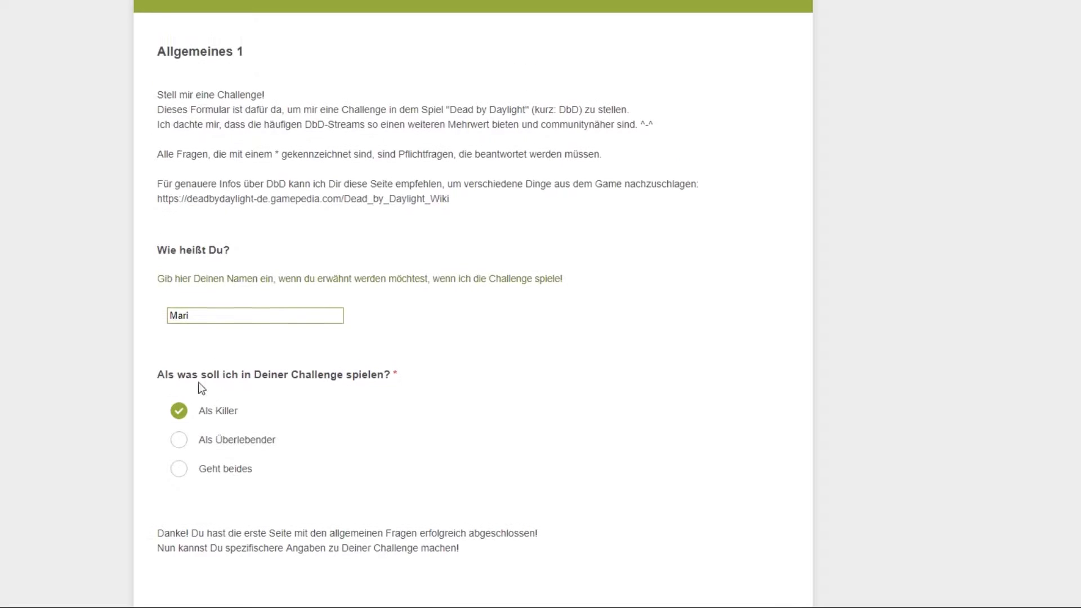
pyautogui.scroll(-1, 451, 563)
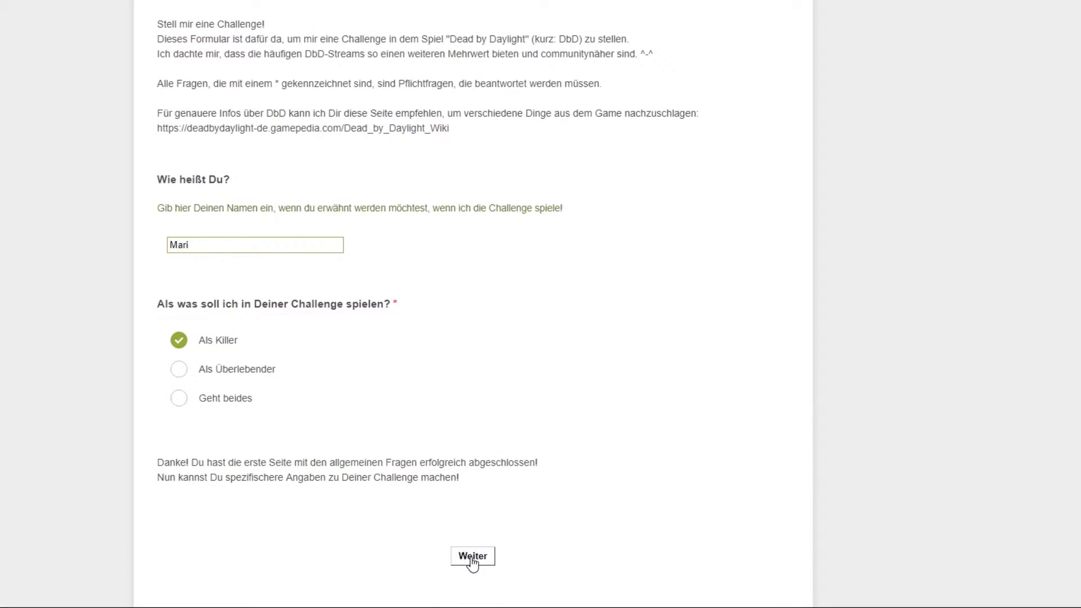
pyautogui.click(207, 368)
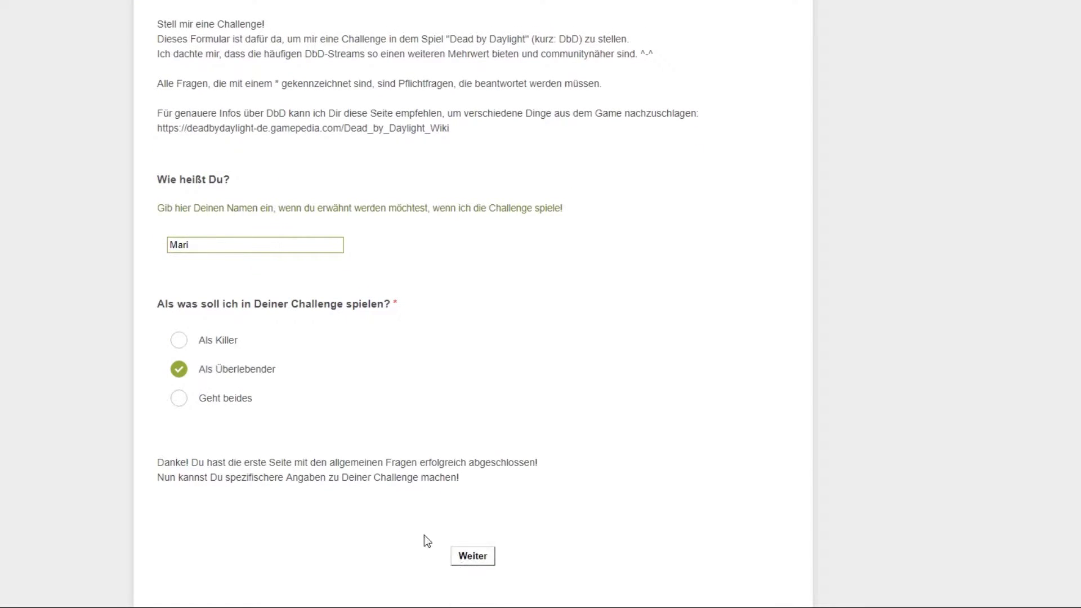
pyautogui.click(232, 340)
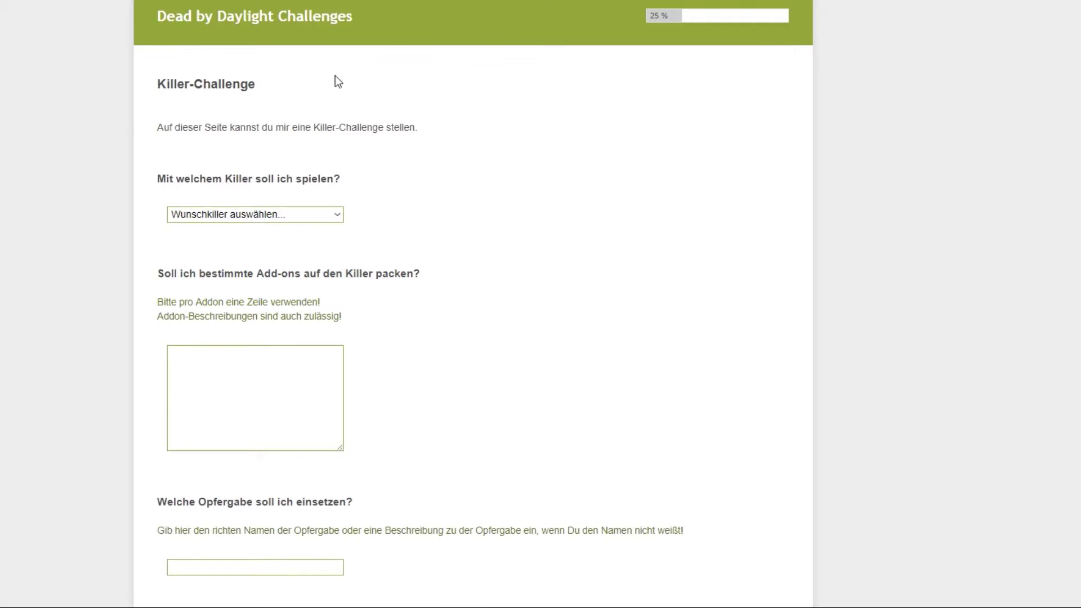
# Look through the killers offered under "Mit welchem Killer soll ich spielen?" without choosing one
pyautogui.click(312, 217)
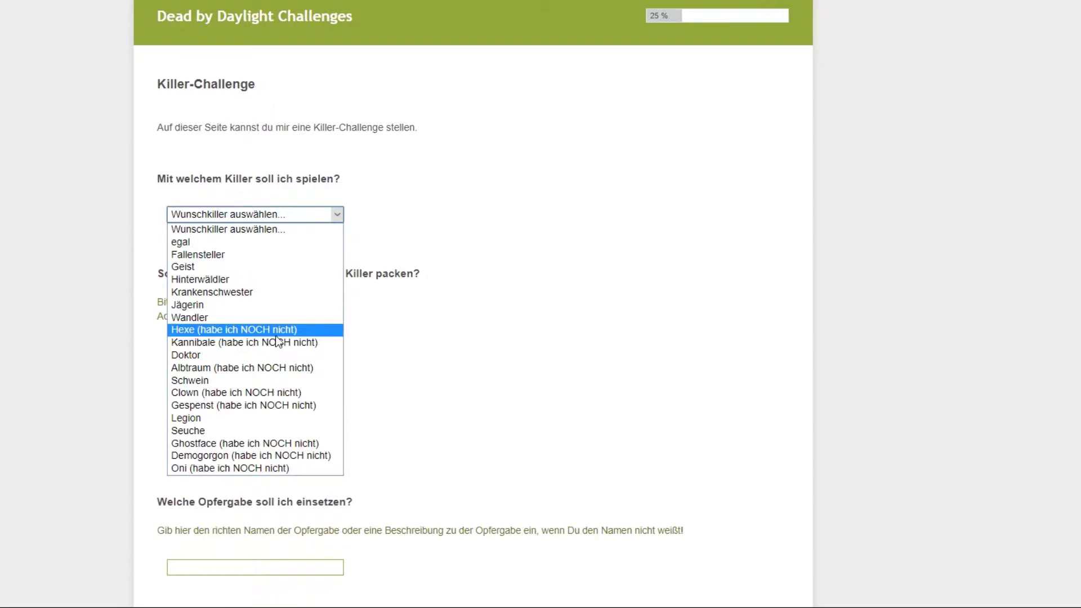
pyautogui.scroll(-2, 405, 333)
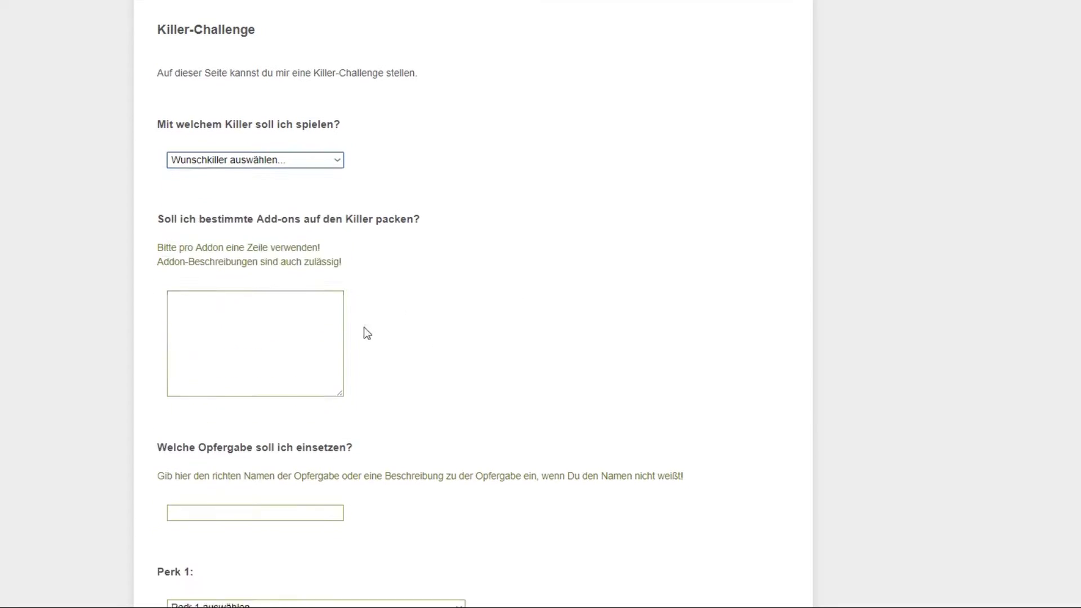
pyautogui.click(316, 148)
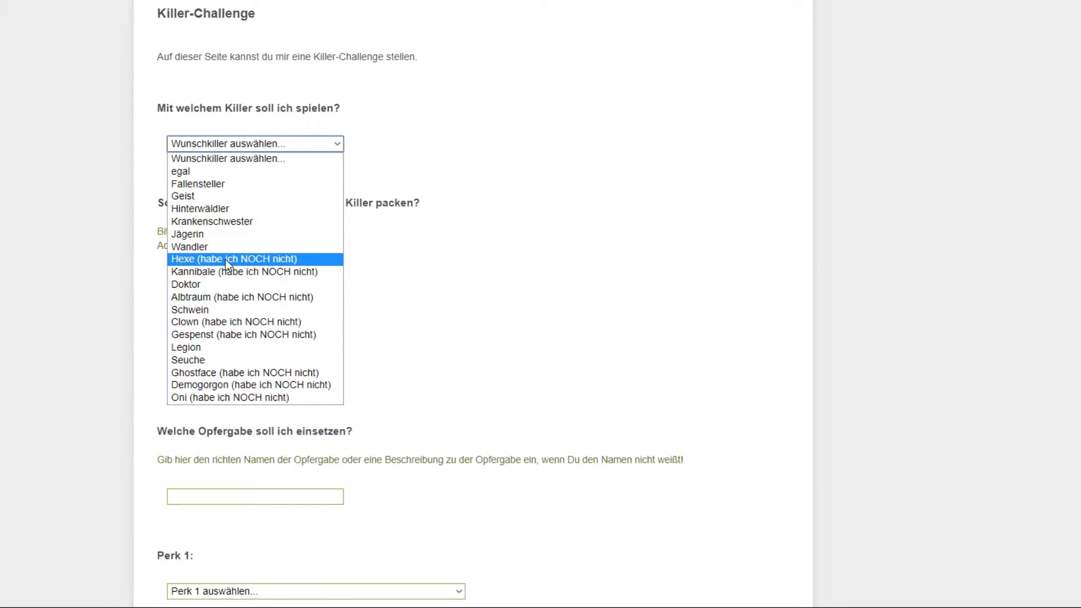
pyautogui.click(475, 171)
pyautogui.scroll(-1, 324, 191)
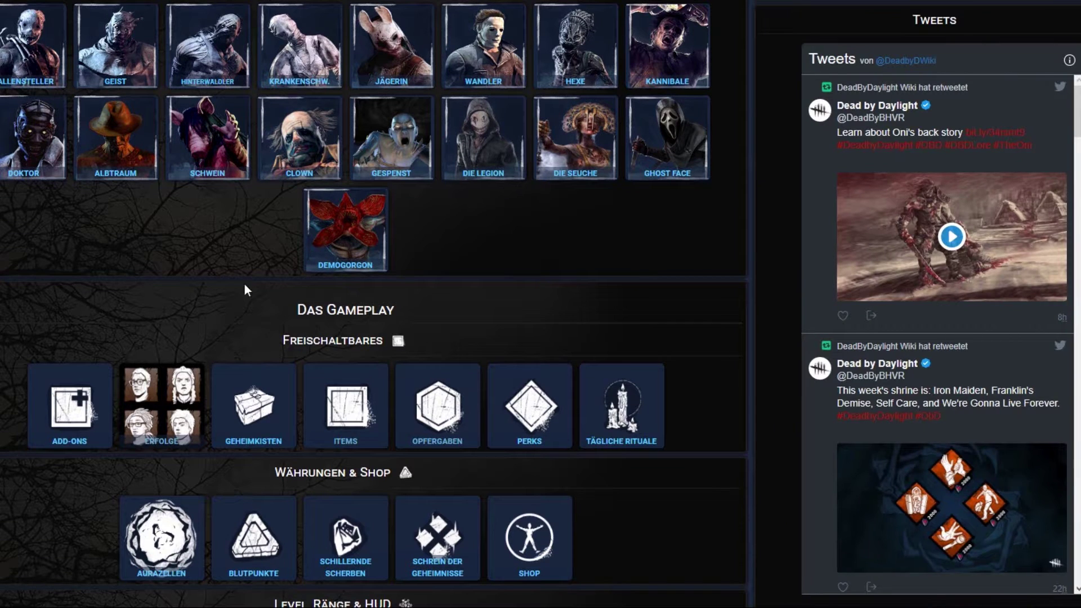
# Switch to the wiki, look through its killer add-ons, and return to the form's question about add-ons
pyautogui.click(79, 414)
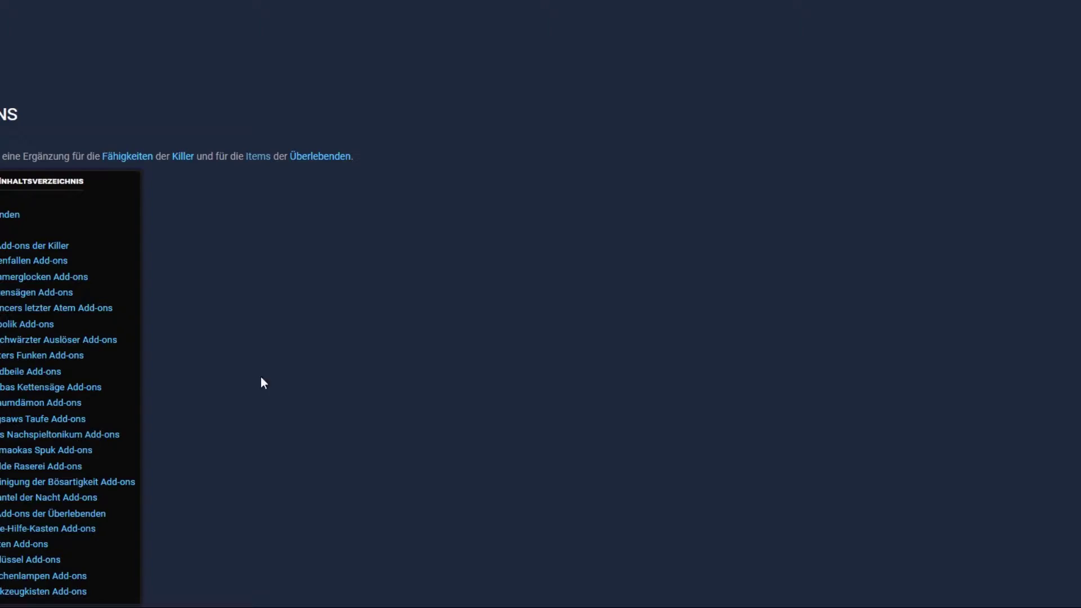
pyautogui.scroll(-8, 448, 354)
pyautogui.scroll(-15, 445, 350)
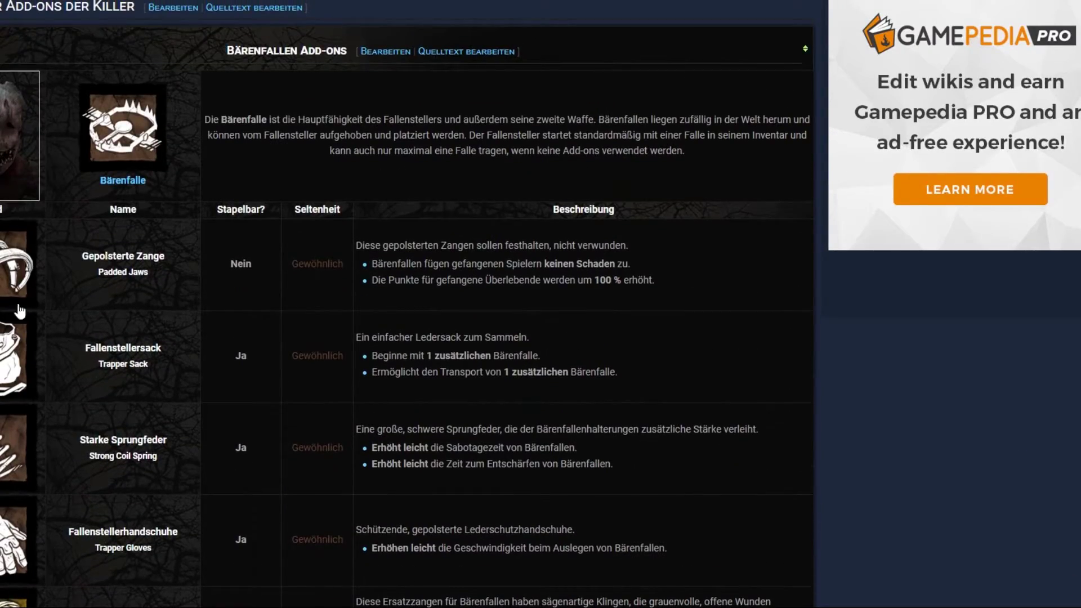
pyautogui.scroll(-10, 405, 304)
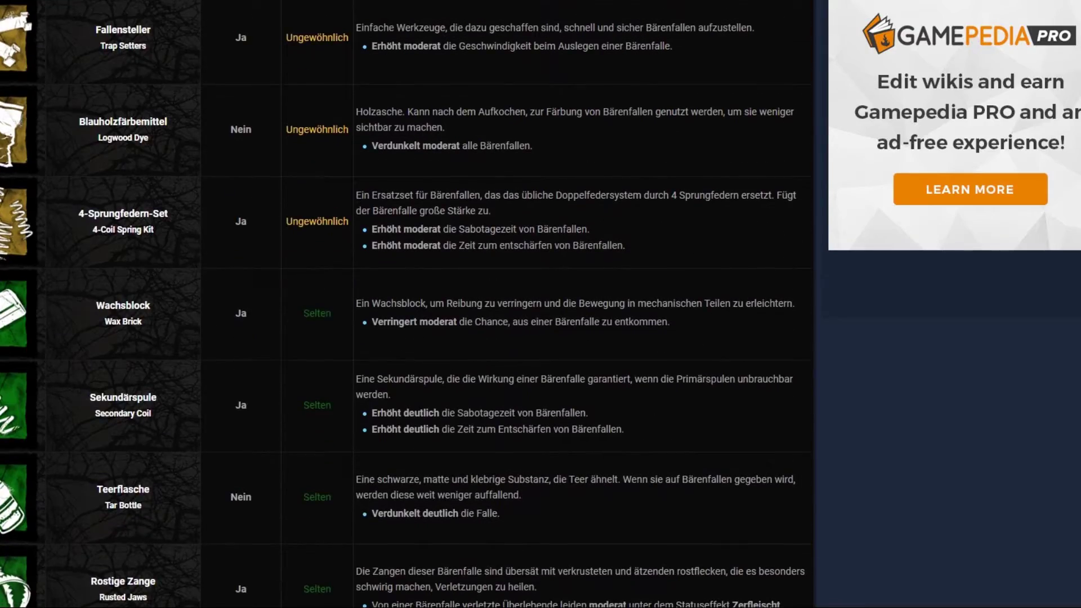
pyautogui.scroll(-16, 148, 251)
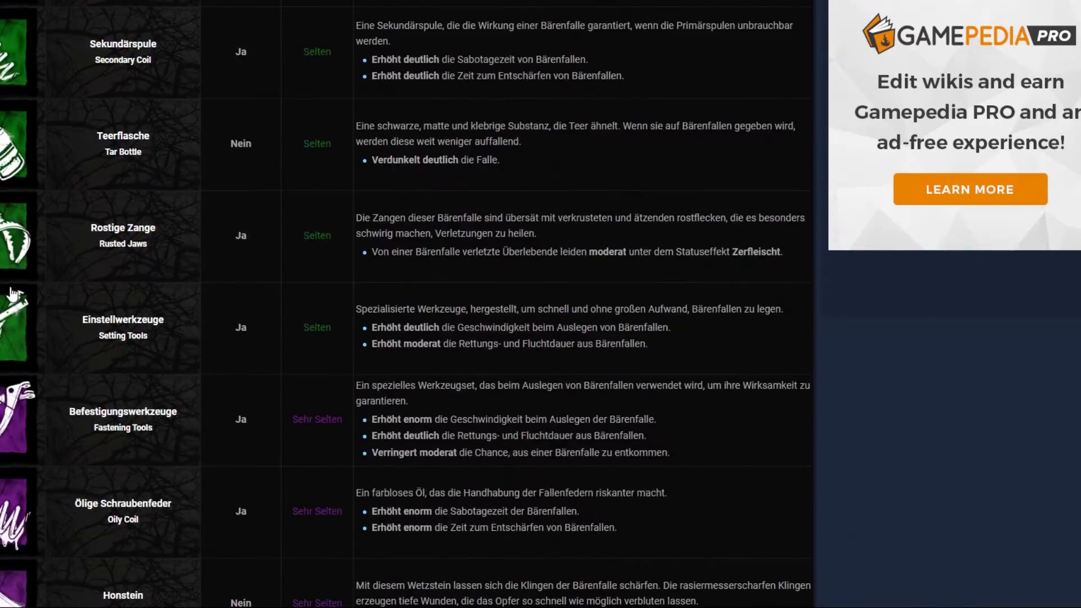
pyautogui.scroll(-20, 149, 251)
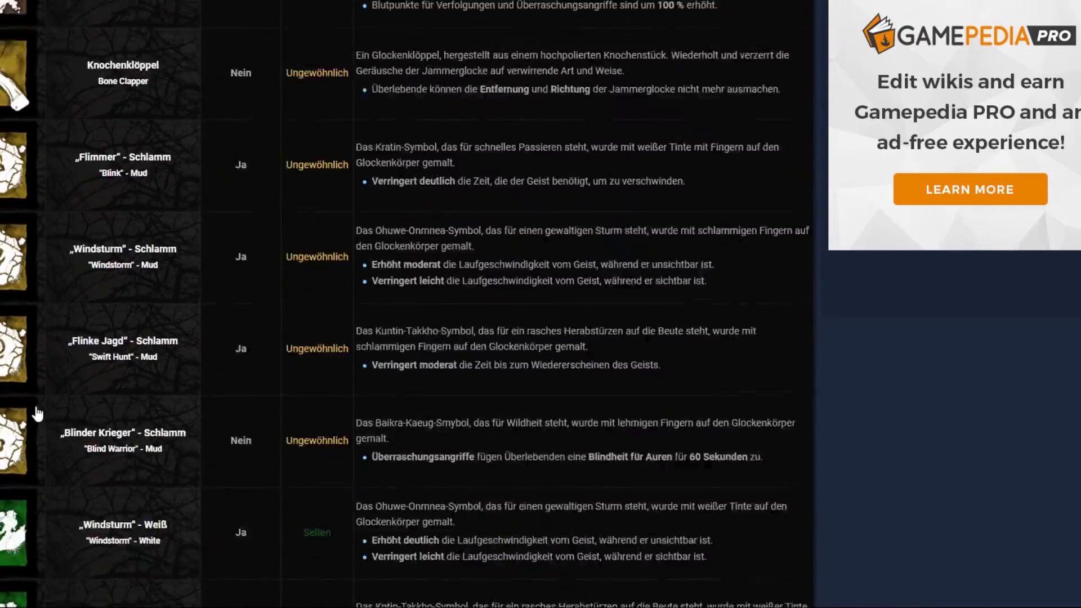
pyautogui.scroll(20, 465, 140)
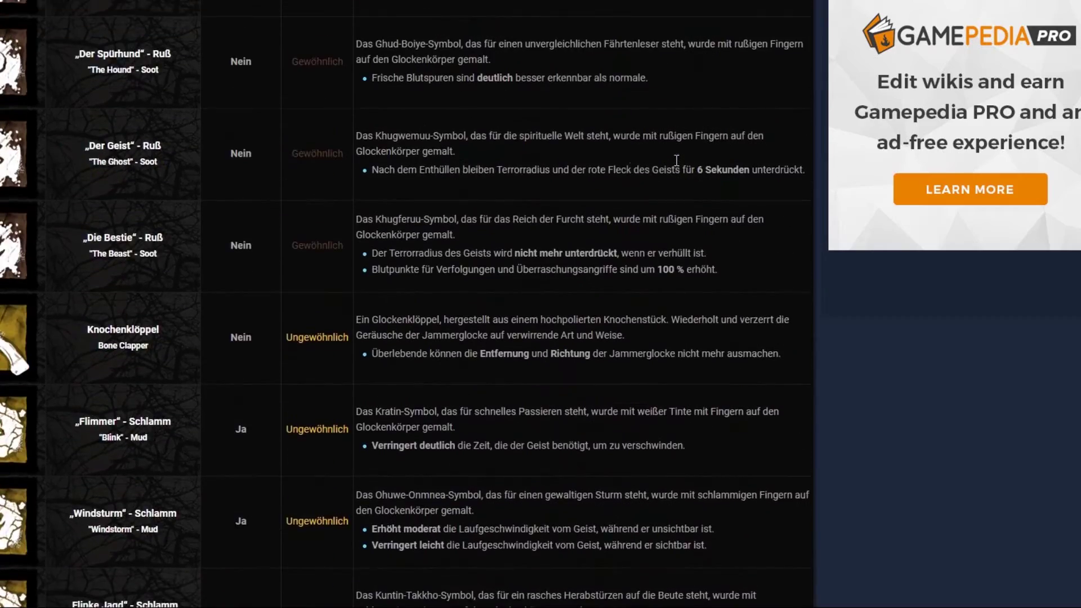
pyautogui.scroll(10, 68, 68)
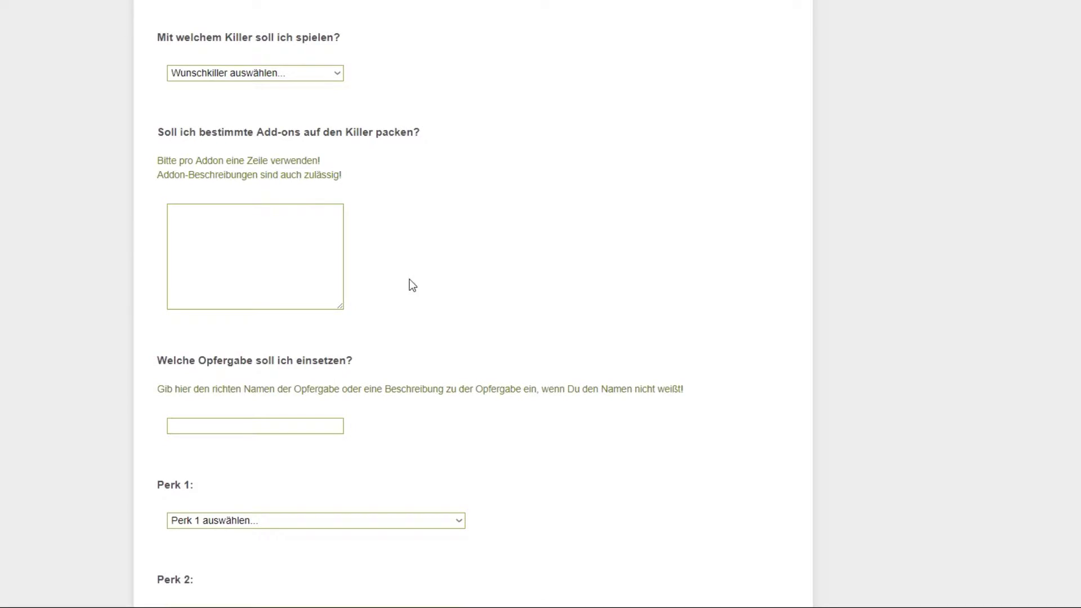
pyautogui.click(264, 250)
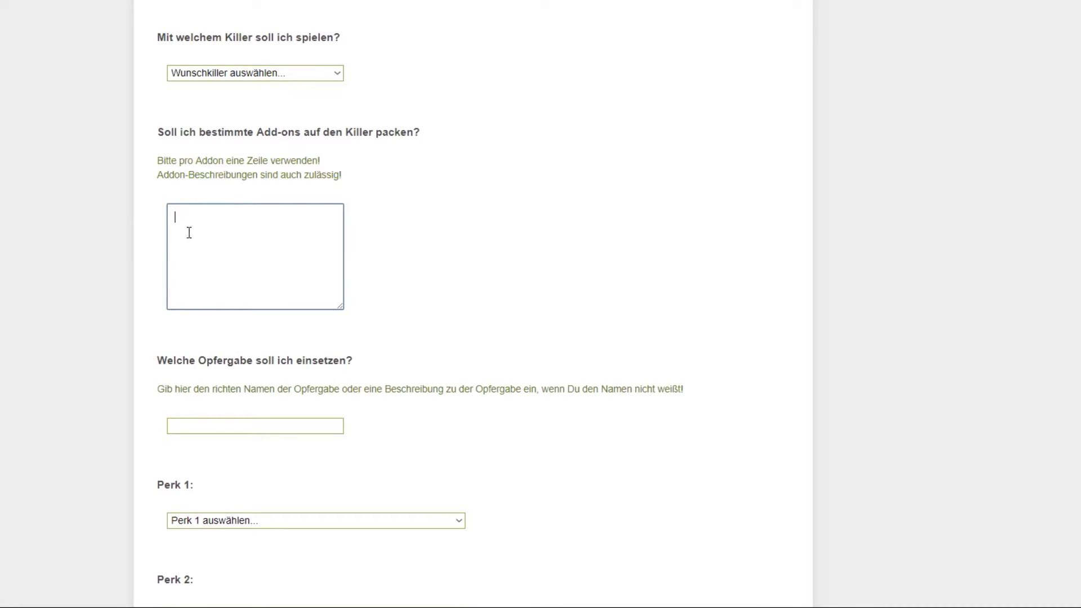
pyautogui.click(274, 449)
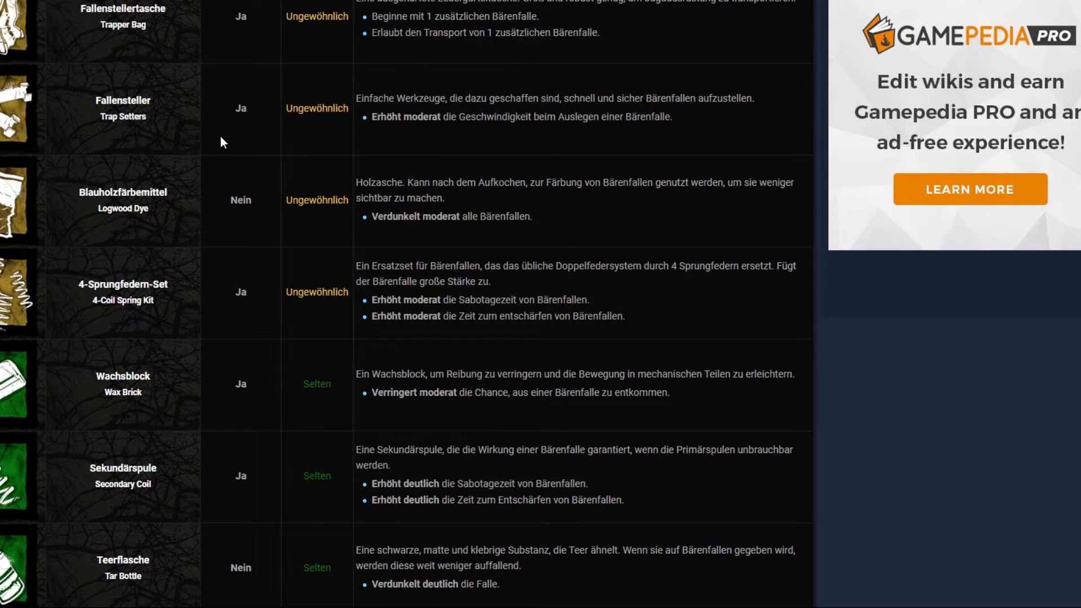
# Switch to the wiki, open its "Opfergaben" page and look through the listed offerings and their descriptions
pyautogui.scroll(15, 274, 164)
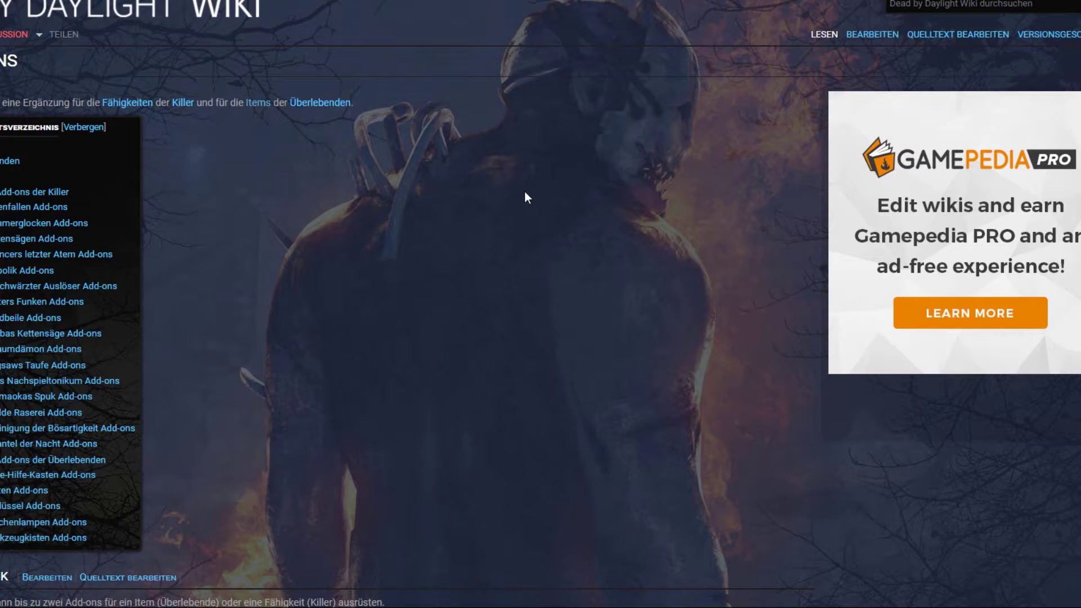
pyautogui.scroll(-2, 336, 164)
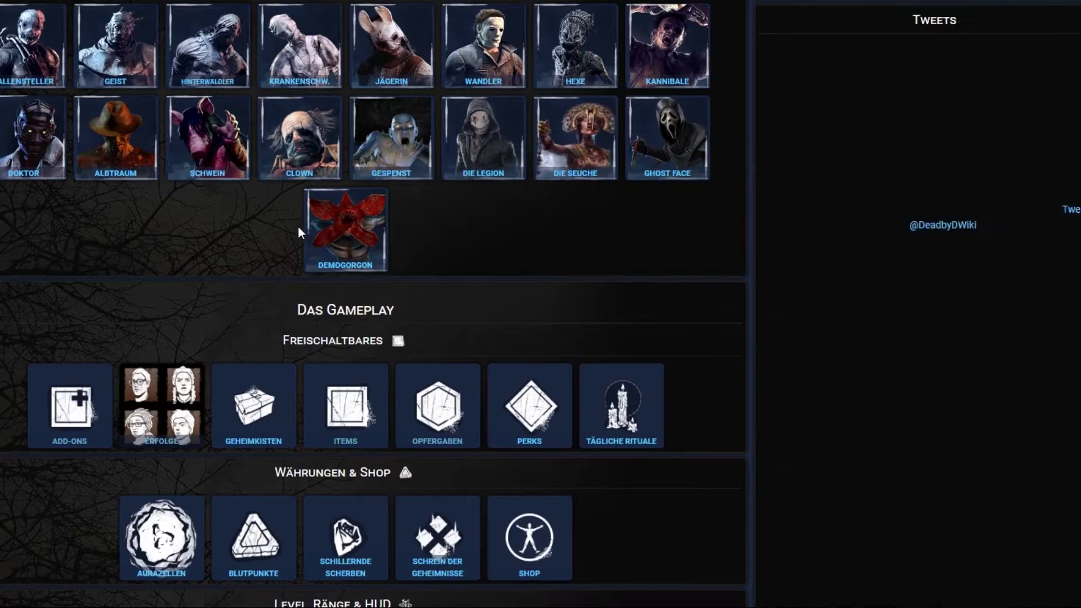
pyautogui.scroll(1, 558, 452)
pyautogui.scroll(-1, 558, 452)
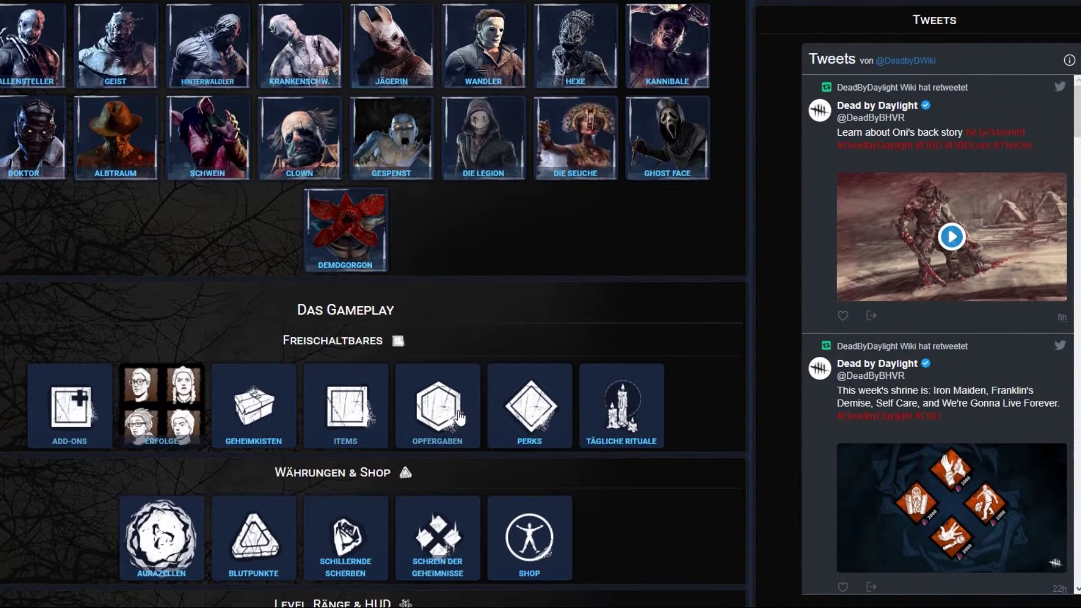
pyautogui.click(446, 397)
pyautogui.scroll(-10, 448, 401)
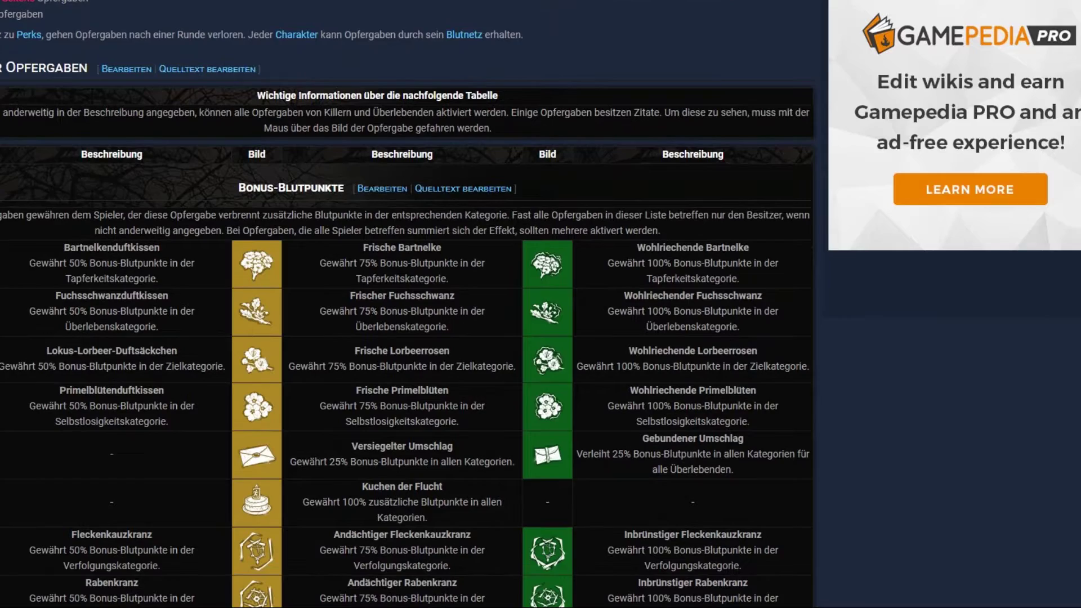
pyautogui.scroll(-7, 247, 504)
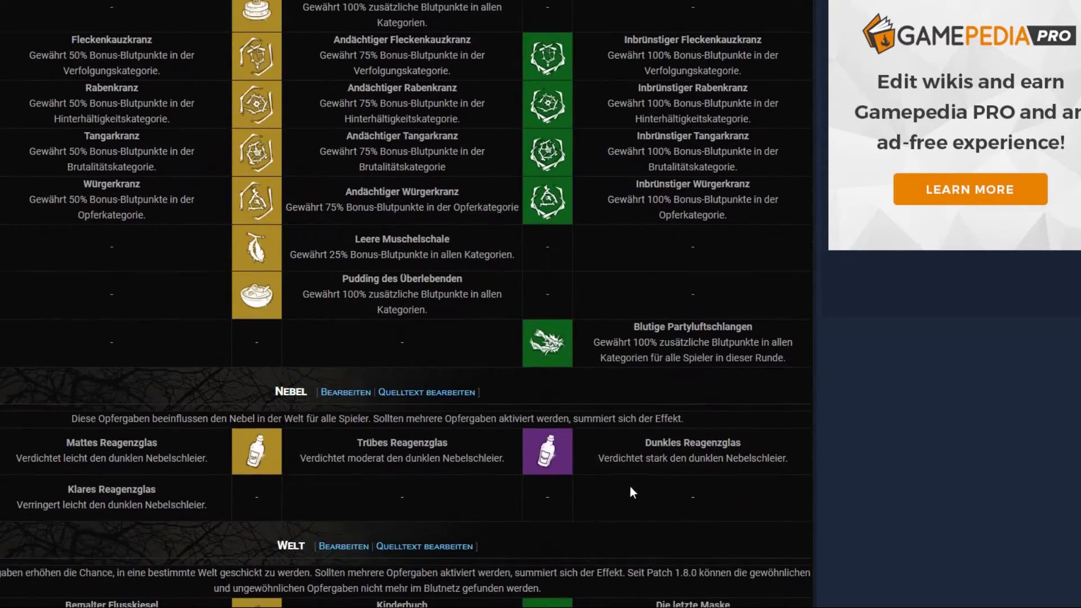
# Look through the wiki's "Nebel" and "Welt" offerings and return to the form's question about the Opfergabe
pyautogui.scroll(-8, 236, 473)
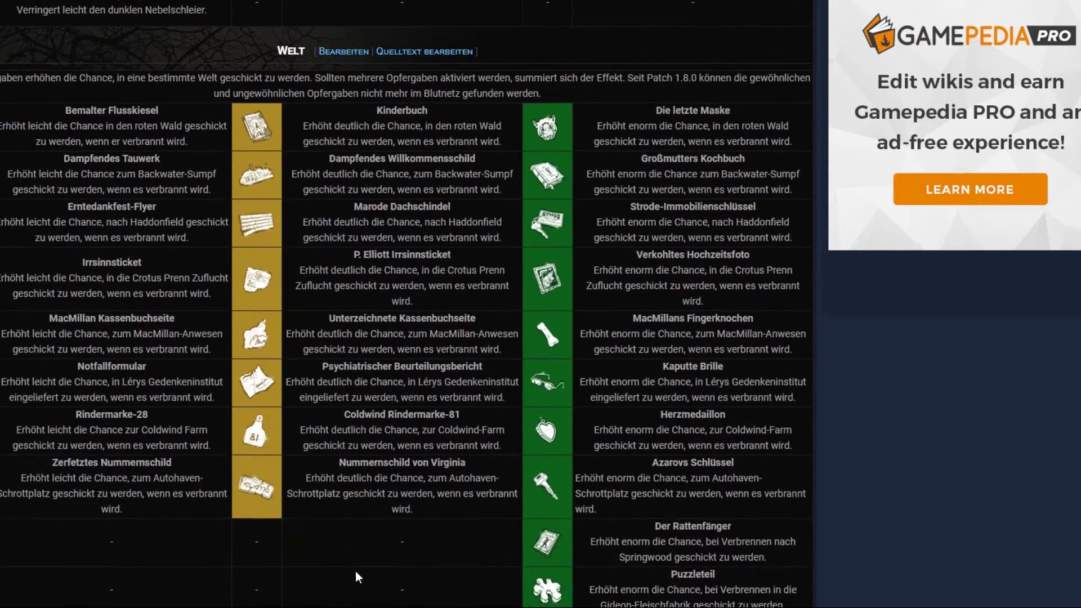
pyautogui.scroll(4, 346, 555)
pyautogui.scroll(-2, 341, 546)
pyautogui.scroll(20, 684, 379)
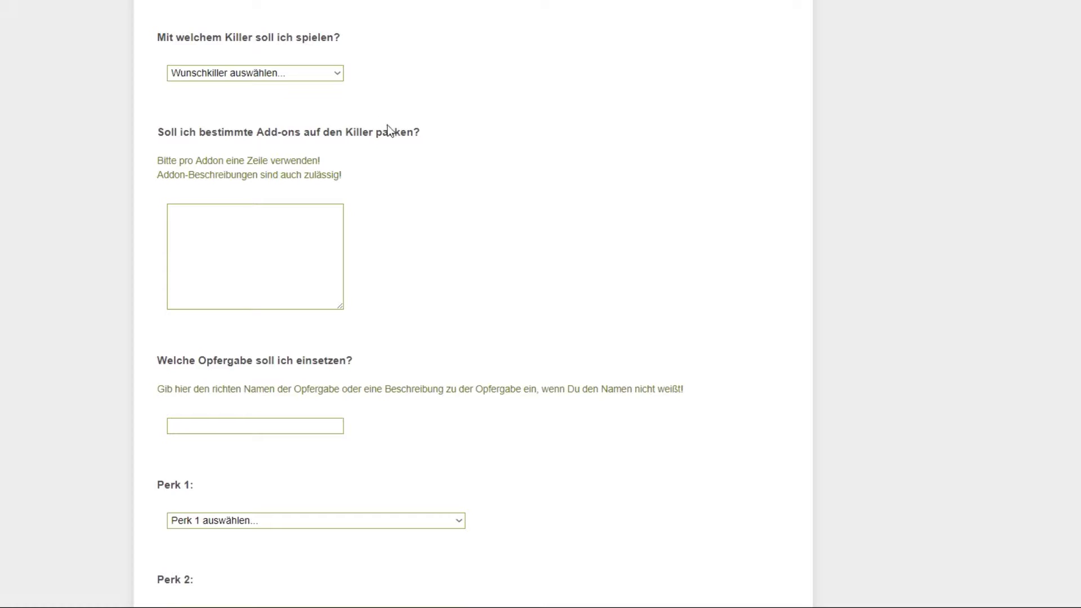
pyautogui.scroll(-2, 330, 229)
pyautogui.scroll(3, 235, 228)
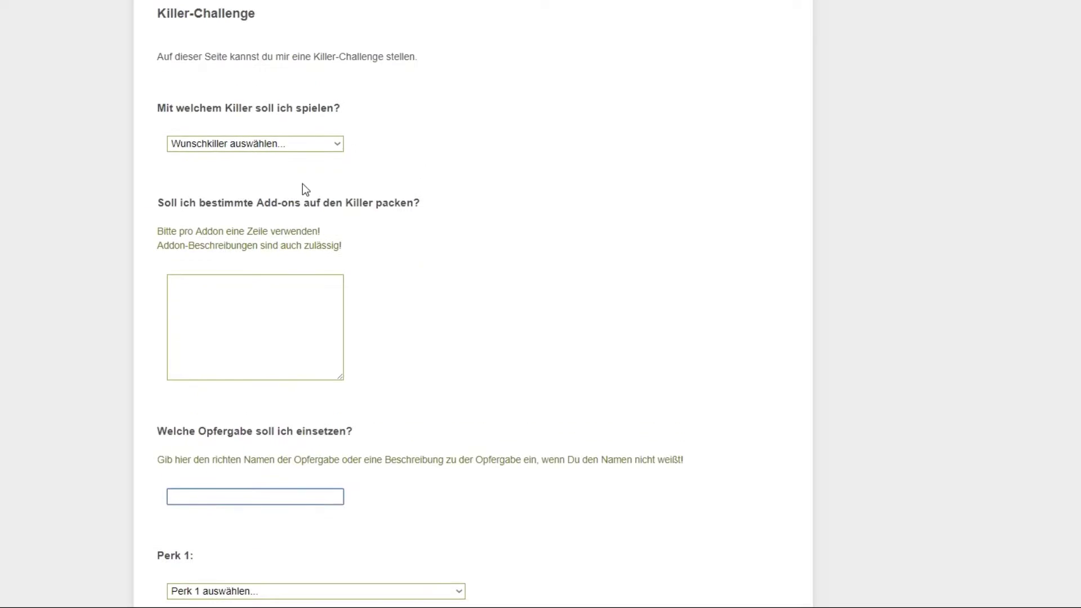
pyautogui.click(319, 147)
pyautogui.click(310, 147)
pyautogui.click(311, 146)
pyautogui.click(317, 147)
pyautogui.click(316, 146)
pyautogui.click(321, 125)
pyautogui.click(318, 144)
pyautogui.click(322, 120)
pyautogui.click(332, 110)
pyautogui.moveTo(367, 109); pyautogui.dragTo(316, 115)
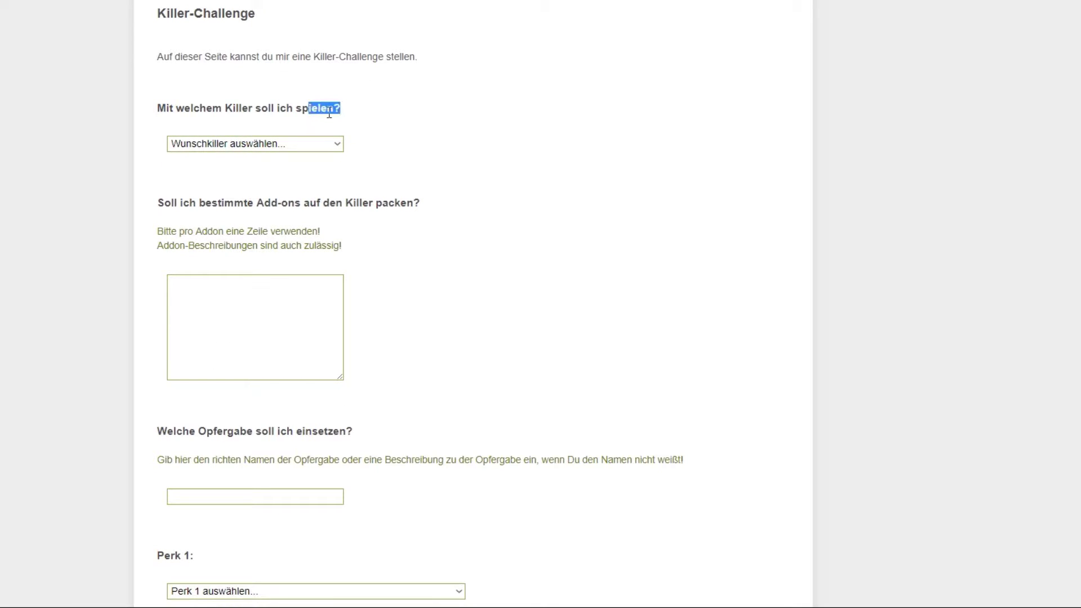
pyautogui.click(327, 145)
pyautogui.click(345, 111)
pyautogui.click(316, 146)
pyautogui.click(338, 141)
pyautogui.click(340, 144)
# Choose "egal" under "Mit welchem Killer soll ich spielen?" and reset the answer to "Wunschkiller auswählen..."
pyautogui.click(258, 145)
pyautogui.click(265, 146)
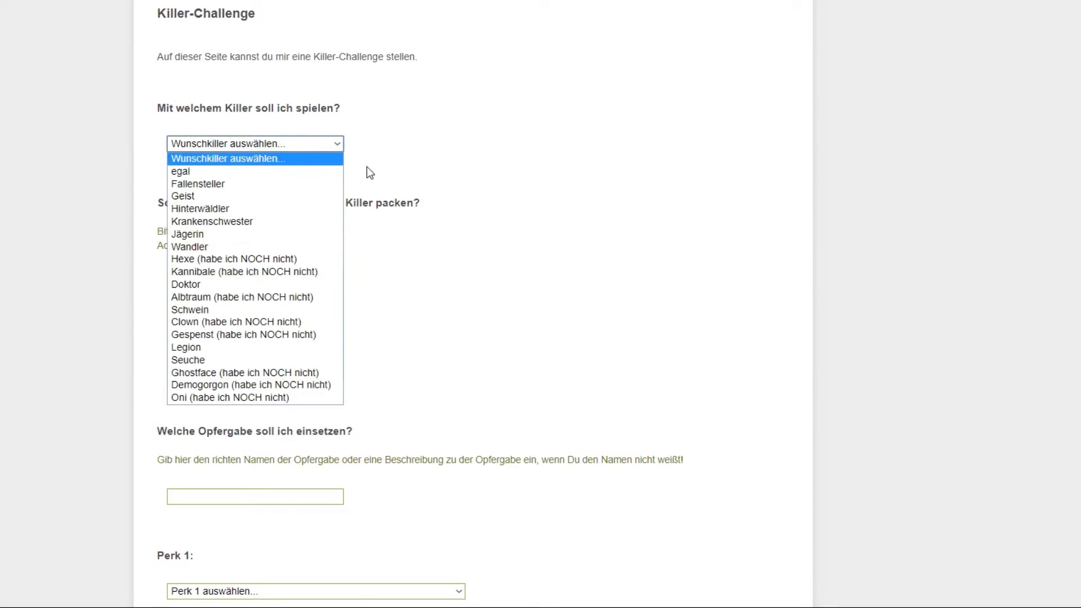
pyautogui.click(191, 171)
pyautogui.click(306, 145)
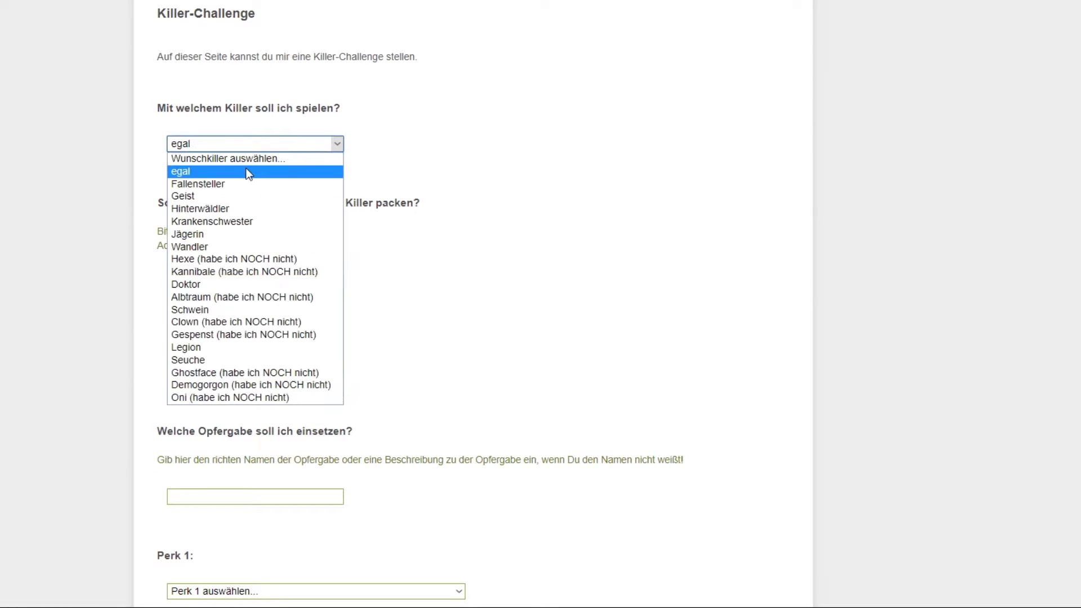
pyautogui.click(248, 159)
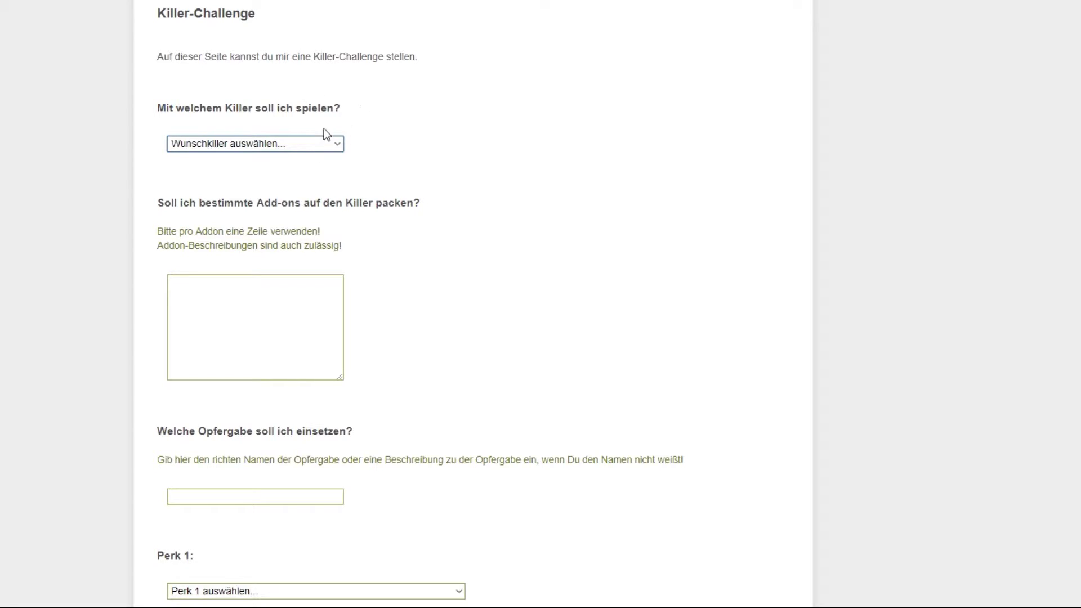
# Answer "Mit welchem Killer soll ich spielen?" with "egal"
pyautogui.click(244, 147)
pyautogui.scroll(-5, 462, 213)
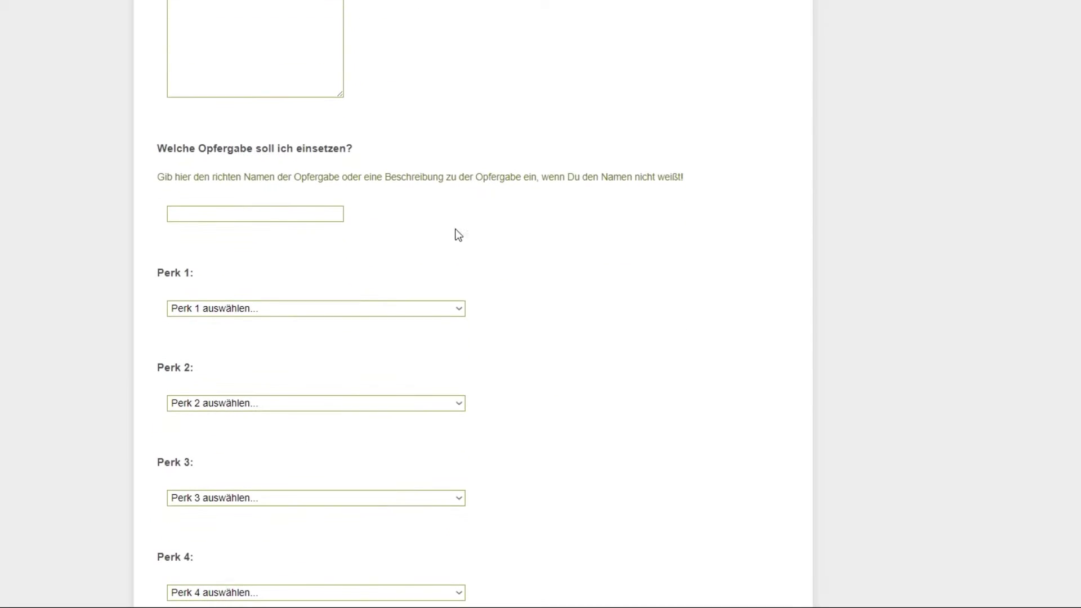
pyautogui.scroll(3, 295, 162)
pyautogui.scroll(3, 413, 85)
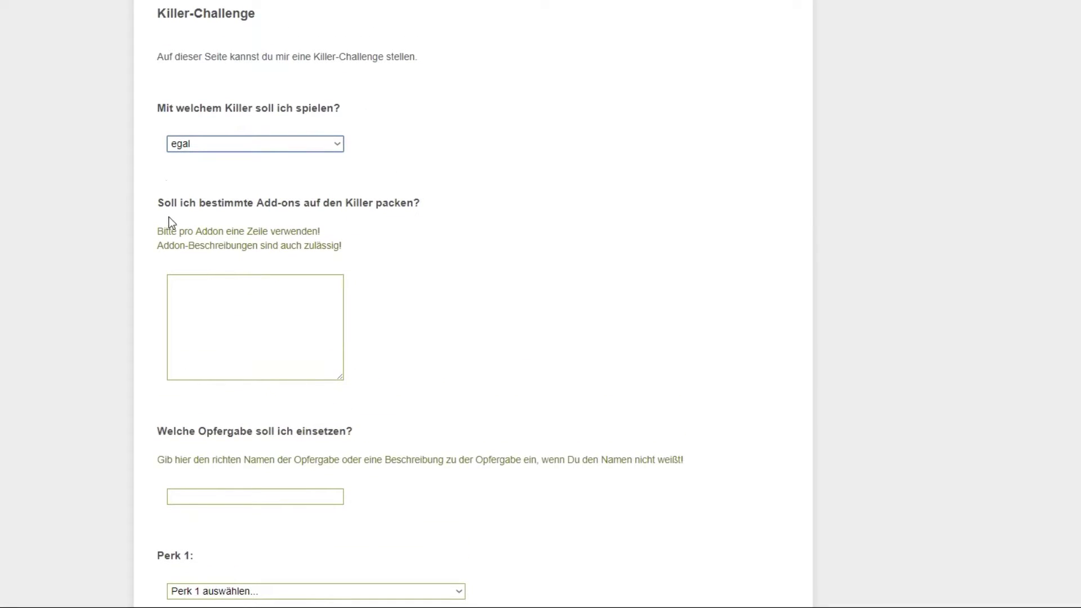
# Look through the killer perks offered for "Perk 1" from beginning to end without choosing one
pyautogui.scroll(-6, 336, 206)
pyautogui.click(276, 237)
pyautogui.scroll(-12, 334, 291)
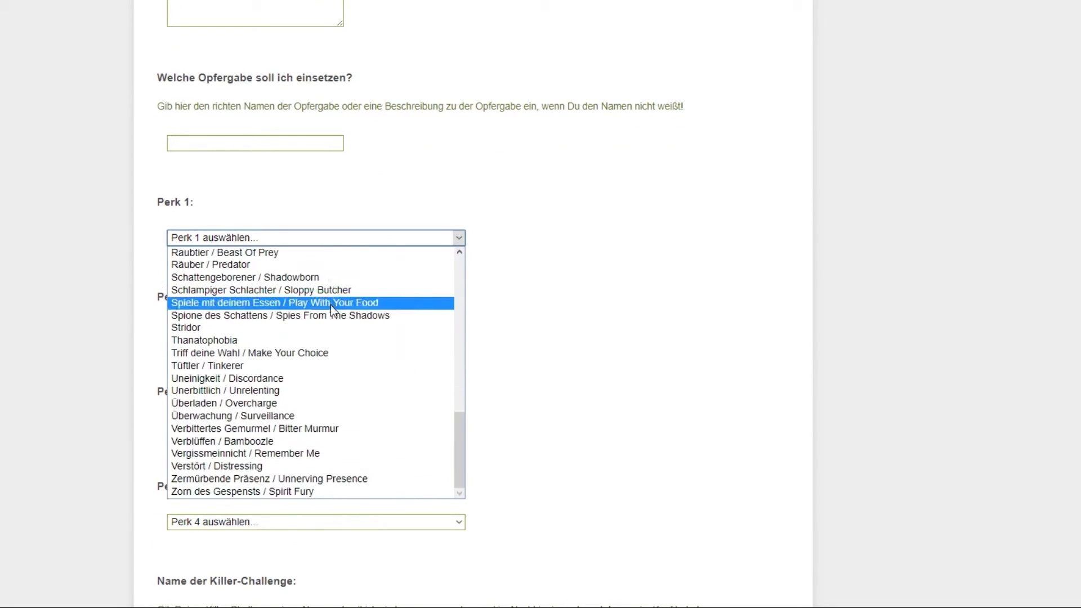
pyautogui.scroll(12, 296, 445)
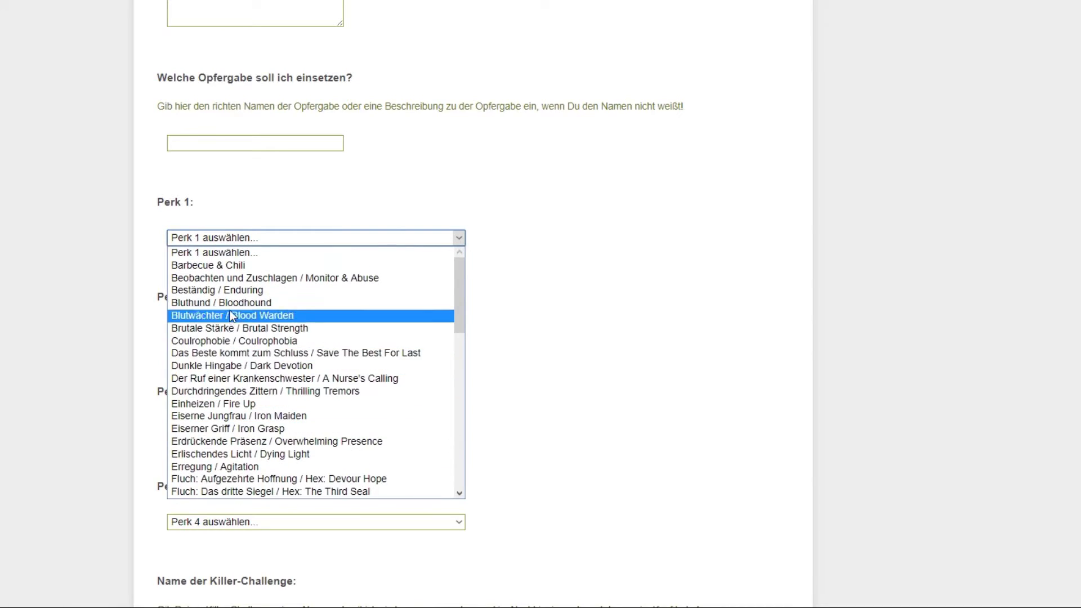
pyautogui.scroll(-12, 276, 316)
pyautogui.scroll(12, 343, 395)
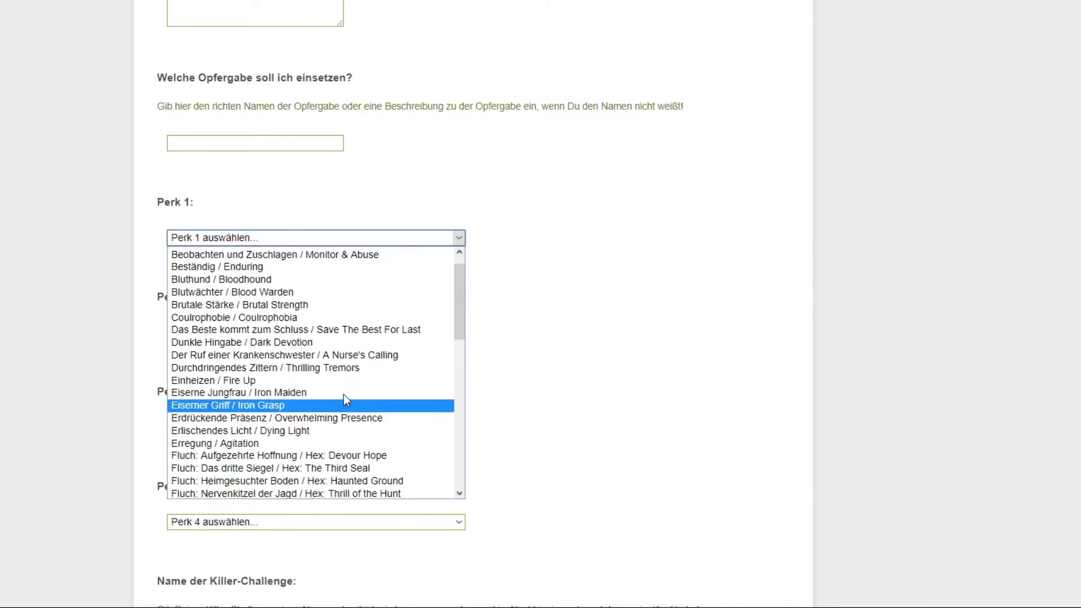
pyautogui.scroll(-12, 306, 286)
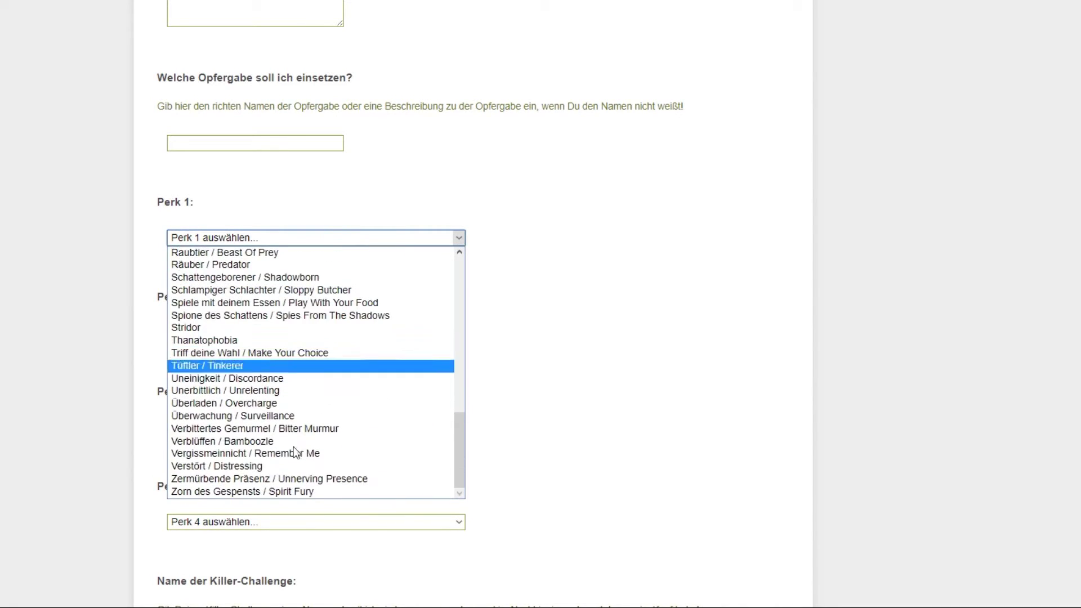
pyautogui.scroll(12, 286, 486)
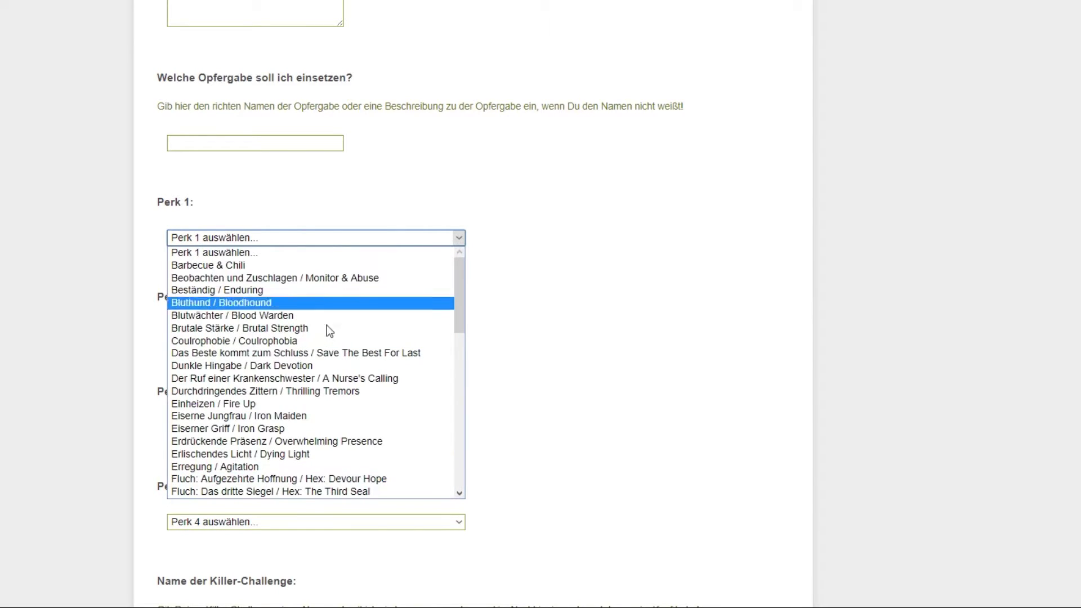
pyautogui.moveTo(461, 282); pyautogui.dragTo(454, 212)
pyautogui.click(454, 212)
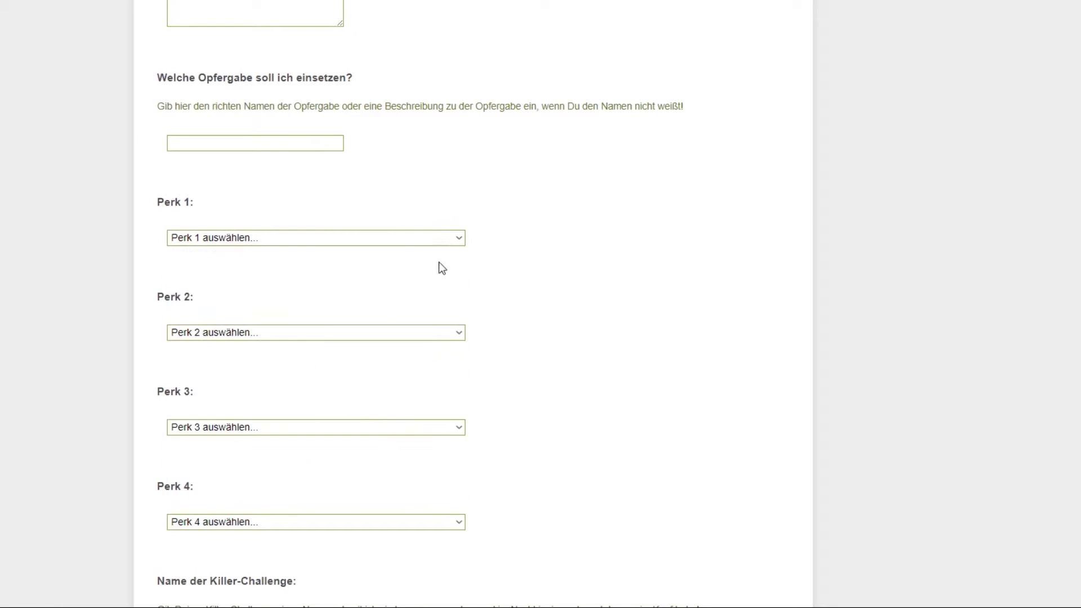
# Look through the perks offered for "Perk 2" without choosing one
pyautogui.scroll(-3, 456, 270)
pyautogui.click(315, 191)
pyautogui.scroll(-5, 340, 309)
pyautogui.click(538, 286)
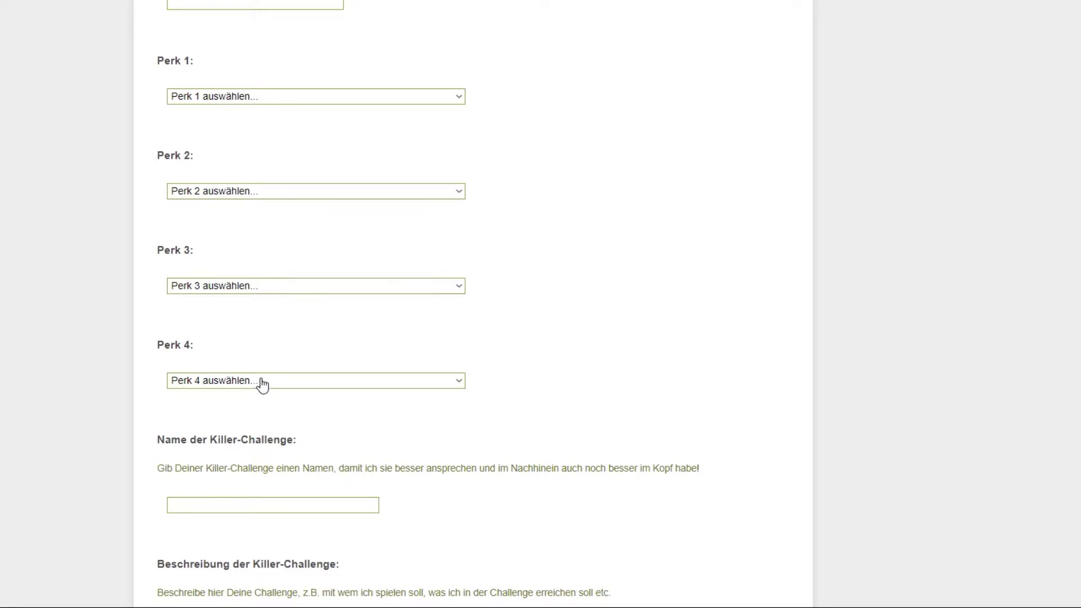
# Place the cursor in the answer field for "Name der Killer-Challenge"
pyautogui.scroll(-3, 565, 338)
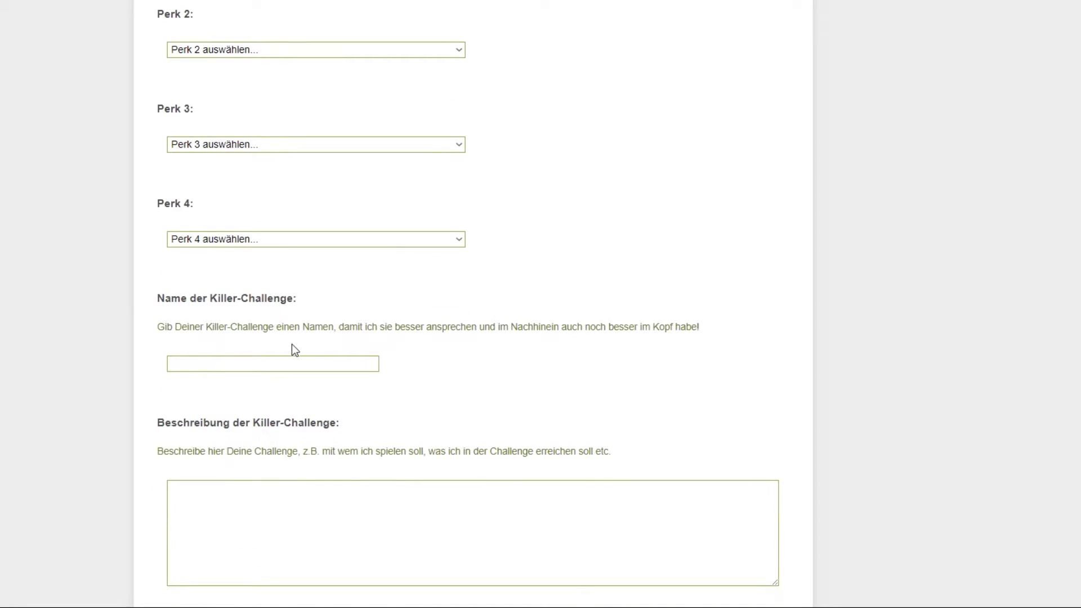
pyautogui.click(266, 361)
pyautogui.scroll(1, 256, 377)
pyautogui.scroll(-1, 291, 404)
pyautogui.scroll(1, 292, 426)
pyautogui.scroll(-1, 291, 423)
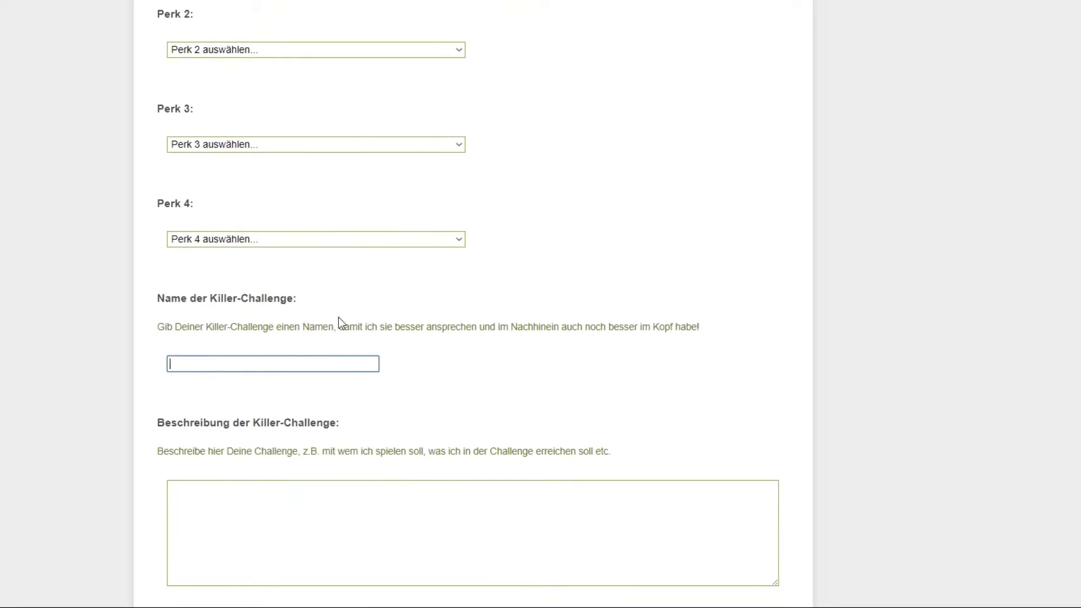
# Enter the dummy text "dfdfdfdfddf" under "Beschreibung der Killer-Challenge" and delete it again
pyautogui.scroll(-4, 561, 341)
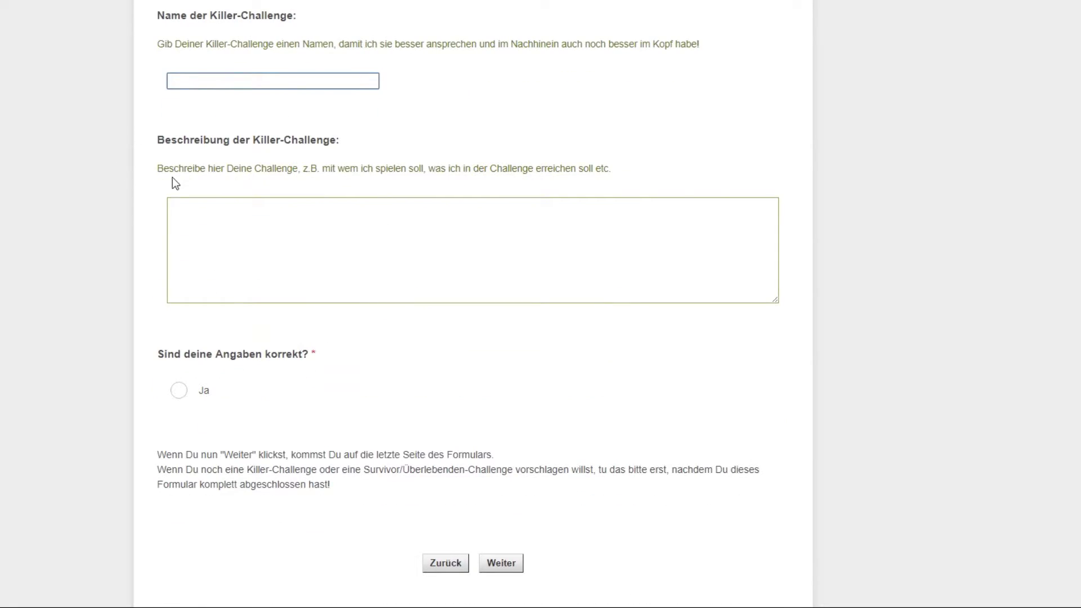
pyautogui.click(345, 231)
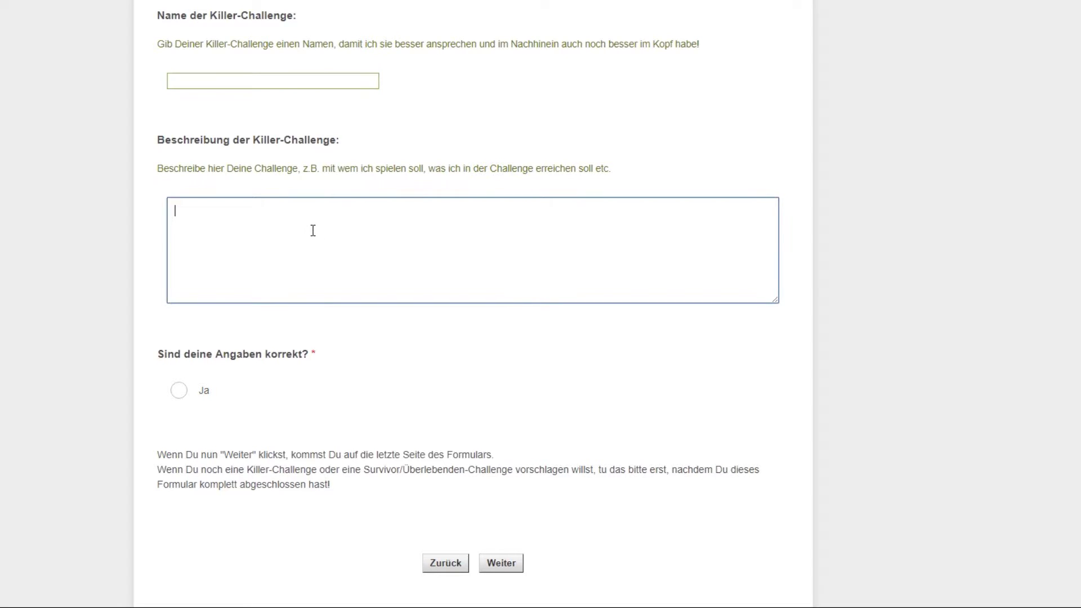
pyautogui.write('dfdfdfdfddf')
pyautogui.hotkey('ctrl', 'a')
pyautogui.press('BackSpace')
pyautogui.scroll(-1, 278, 289)
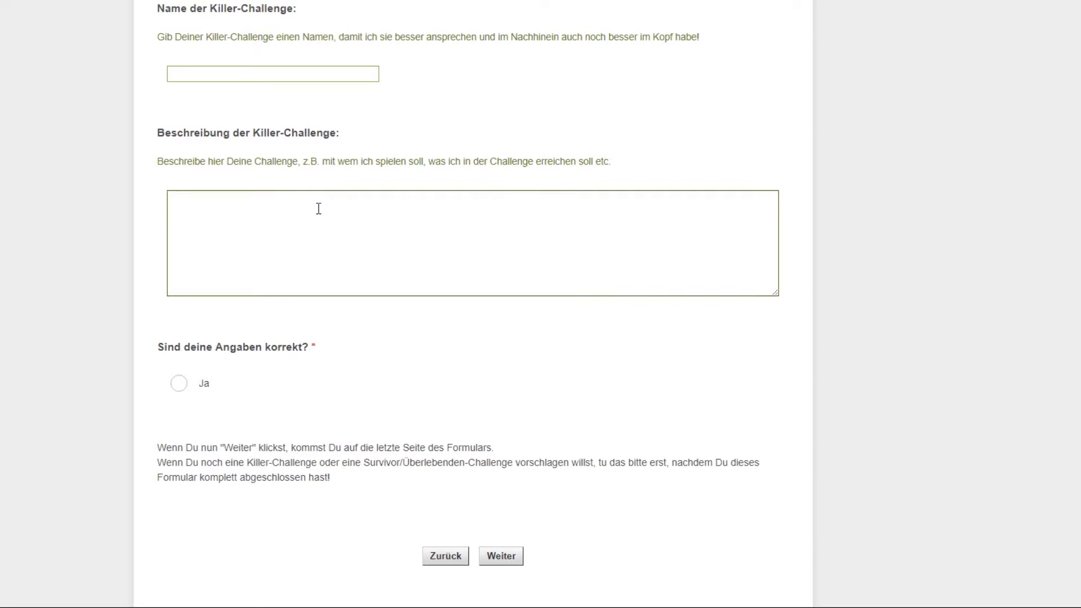
# Review the Killer-Challenge's name and description questions and the confirmation question at the end of the page
pyautogui.scroll(4, 175, 217)
pyautogui.moveTo(248, 355); pyautogui.dragTo(355, 348)
pyautogui.click(355, 348)
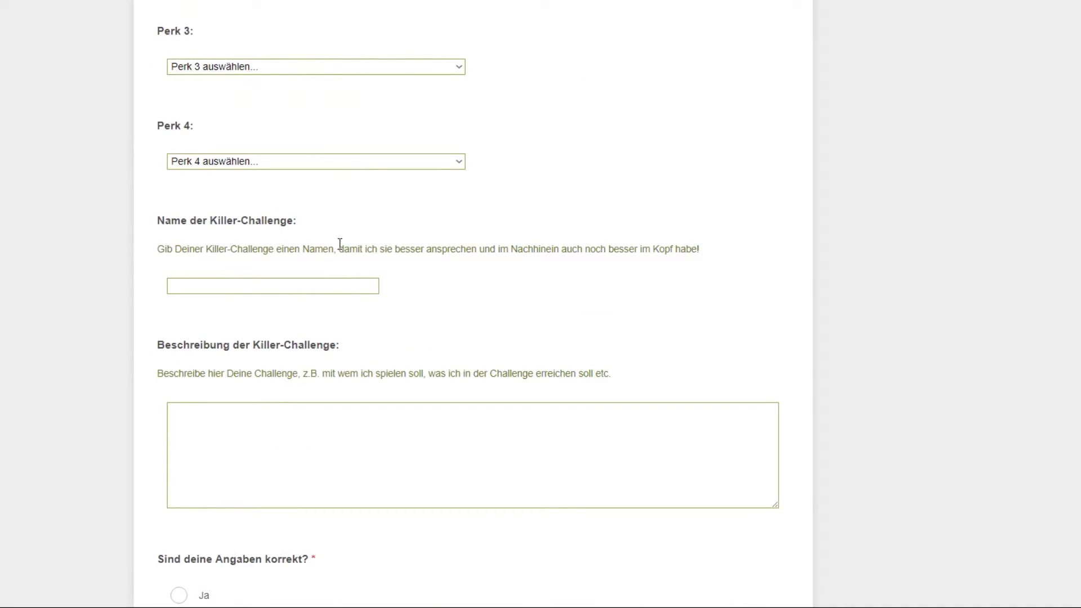
pyautogui.scroll(-3, 338, 292)
pyautogui.scroll(-2, 270, 288)
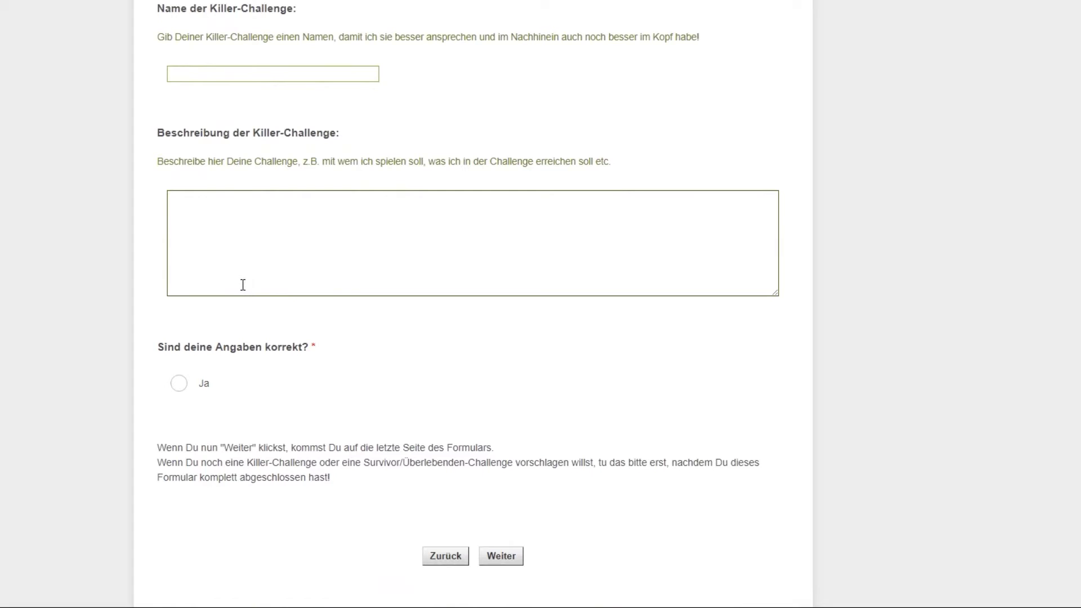
pyautogui.scroll(2, 244, 256)
pyautogui.scroll(-2, 287, 140)
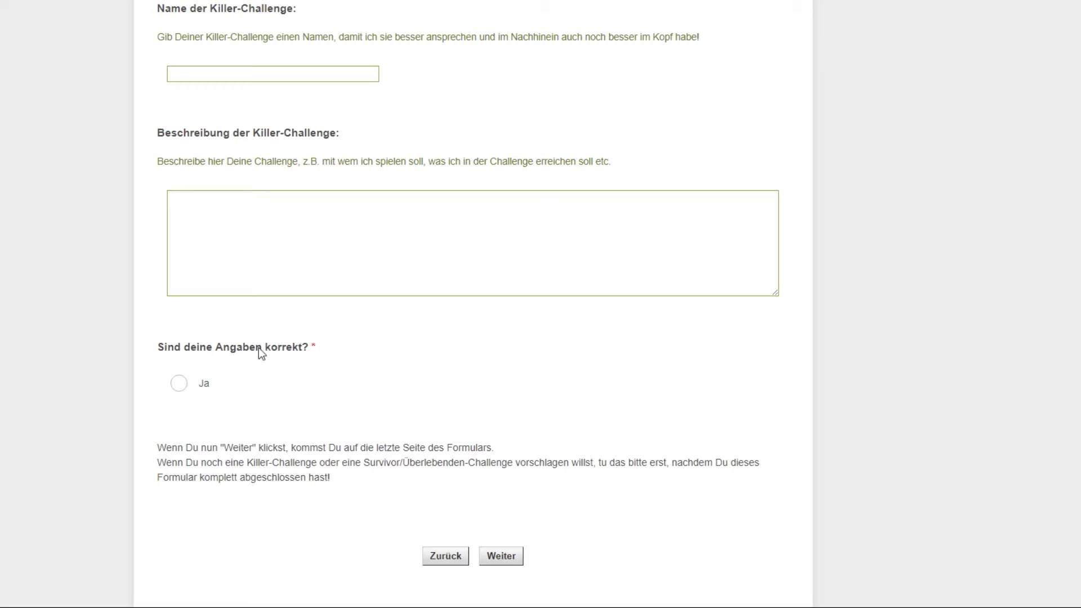
# Try to continue without answering "Sind deine Angaben korrekt?" and check the page's questions again
pyautogui.click(501, 556)
pyautogui.scroll(-12, 435, 369)
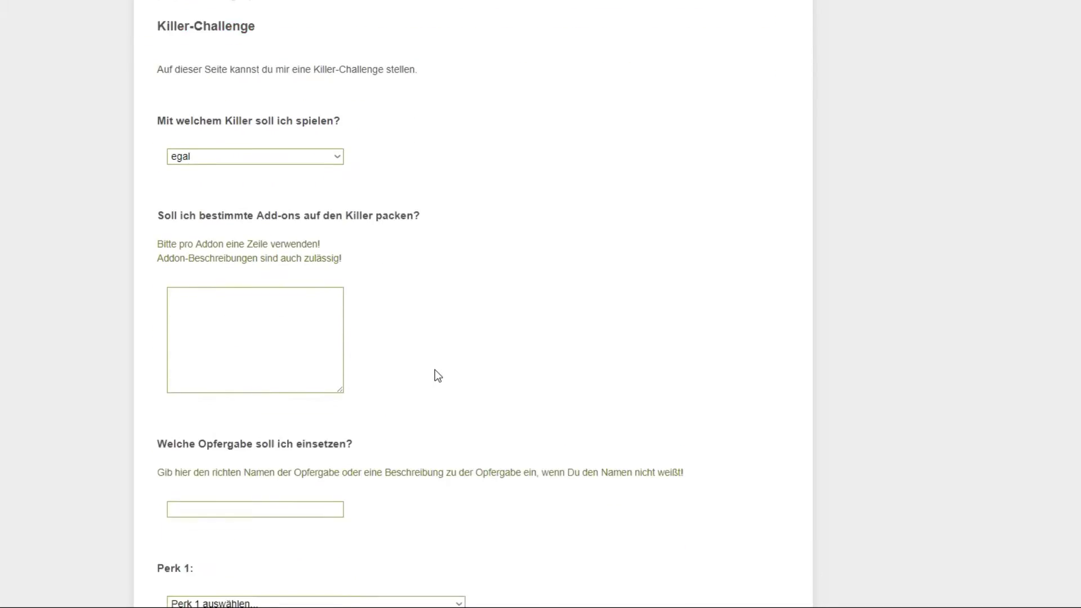
pyautogui.scroll(-2, 435, 373)
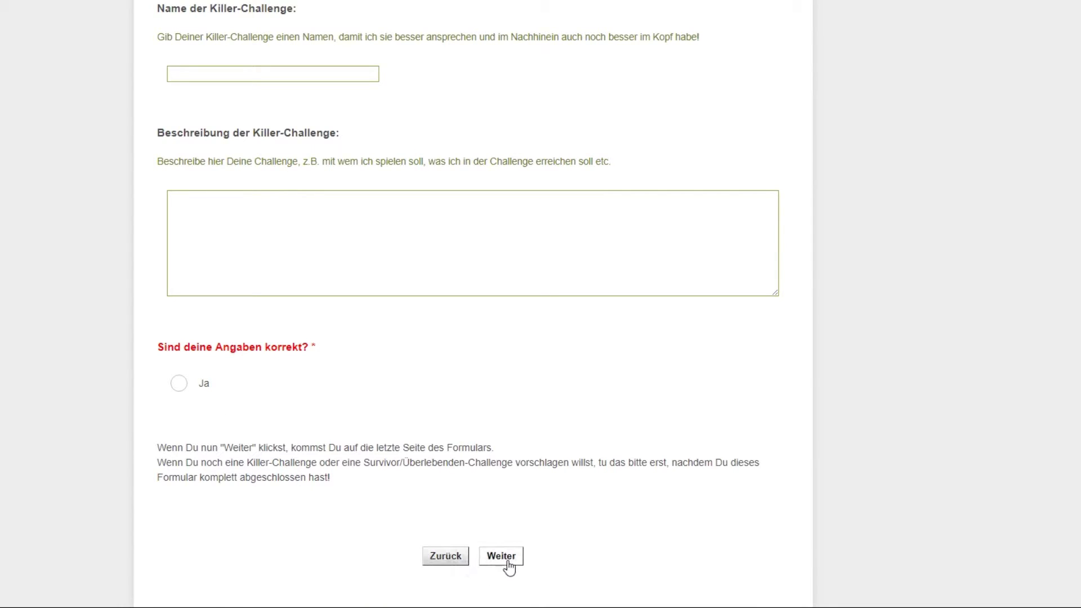
pyautogui.scroll(20, 516, 440)
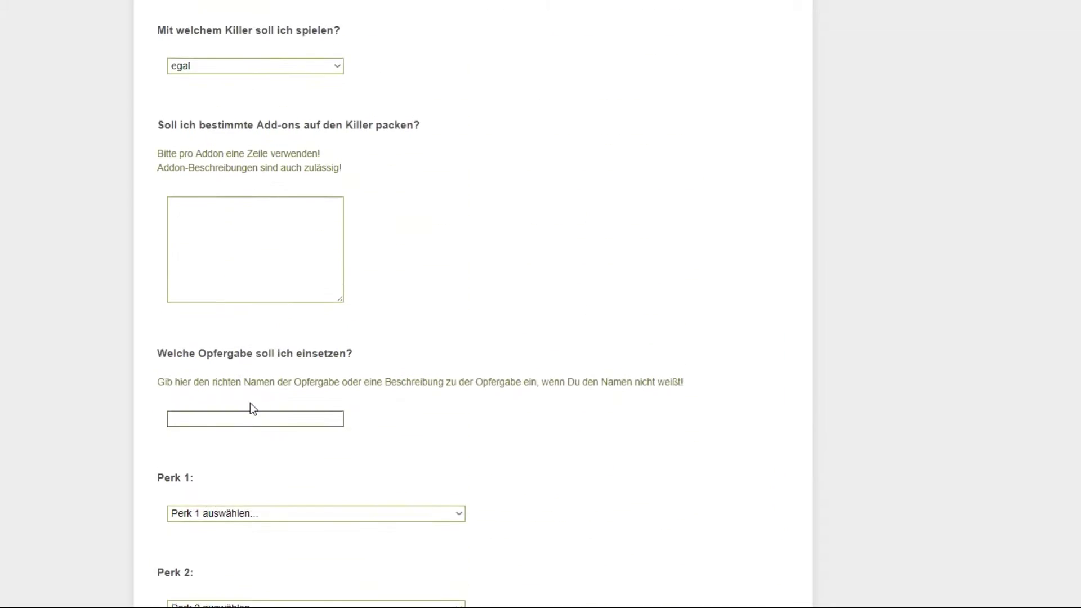
# Answer "Sind deine Angaben korrekt?" with "Ja" and continue to the "Allgemeines 2" page
pyautogui.scroll(-20, 772, 366)
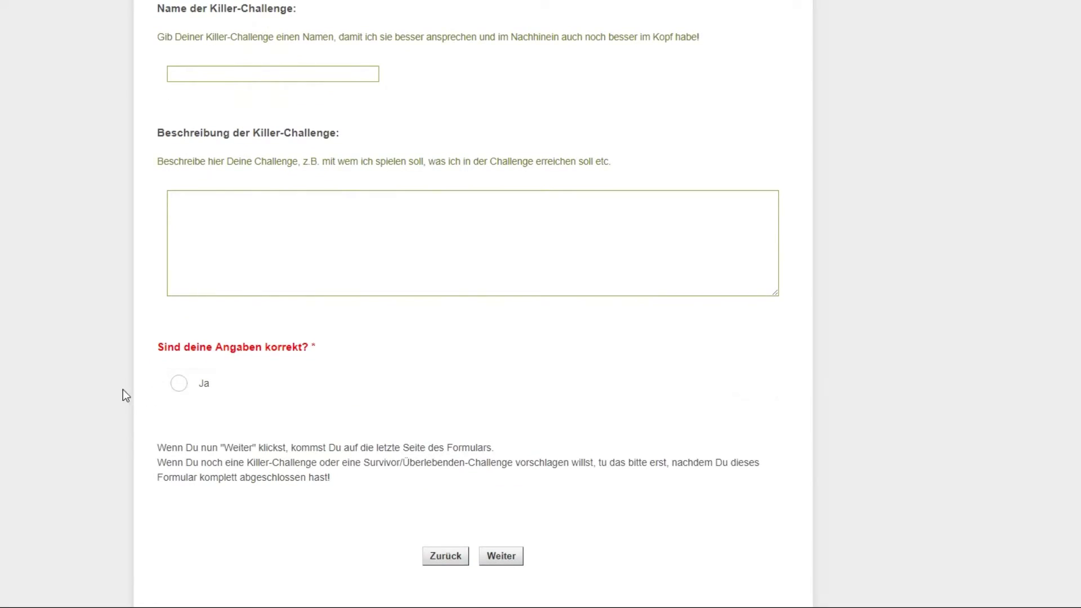
pyautogui.click(201, 390)
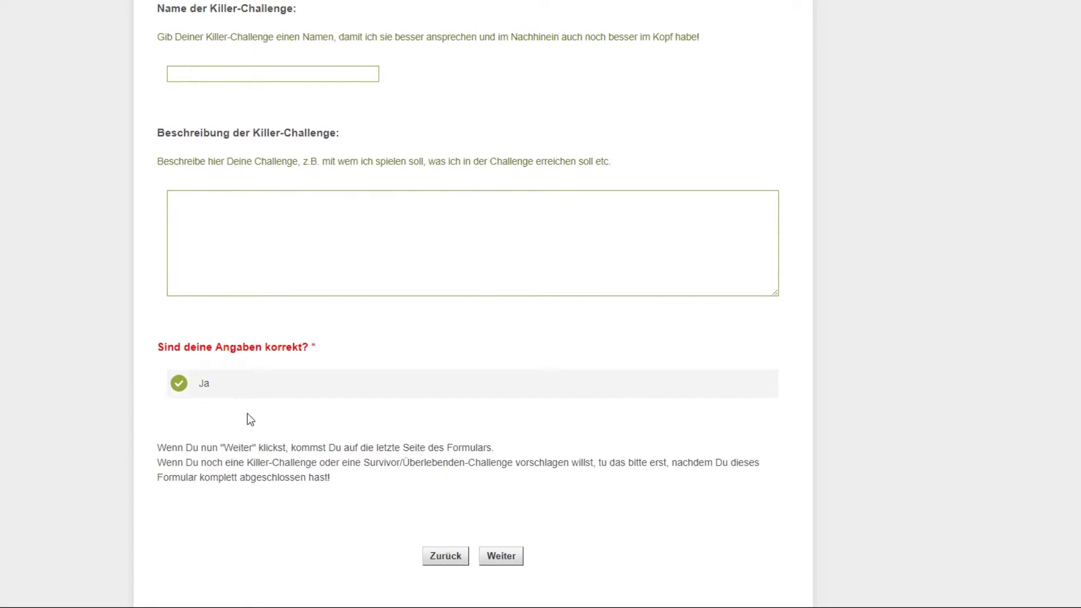
pyautogui.click(508, 562)
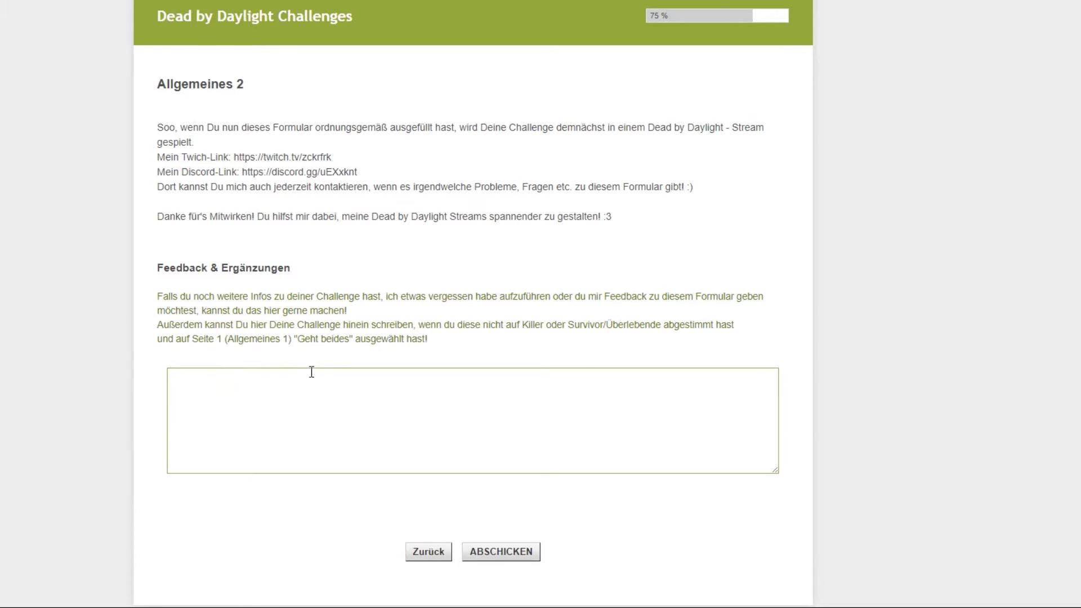
# Go back from the "Allgemeines 2" page to the Killer-Challenge page and move to its challenge name and description
pyautogui.click(427, 554)
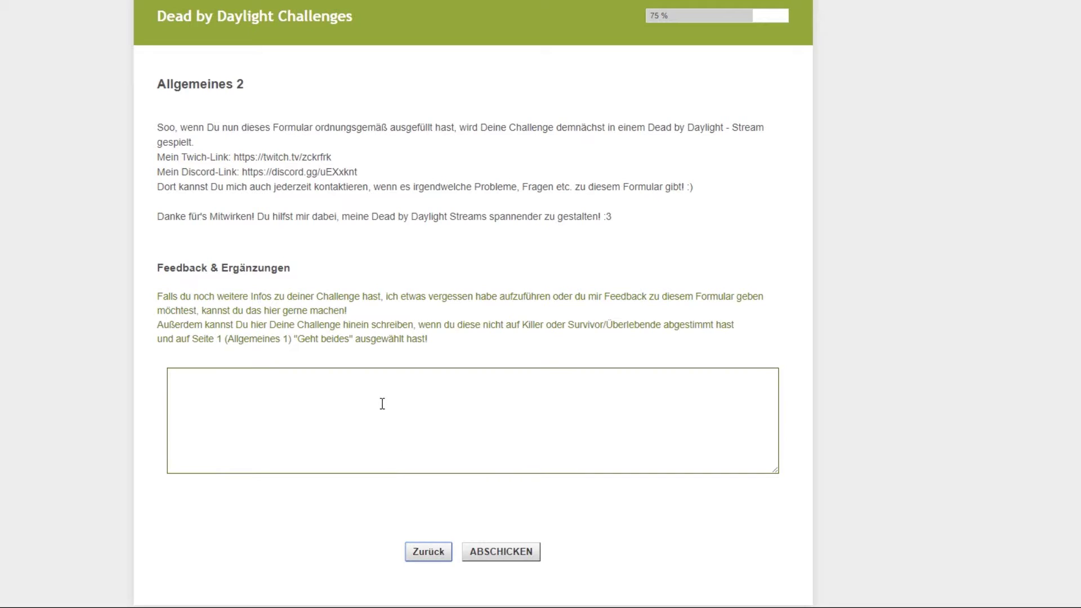
pyautogui.hotkey('alt', 'Left')
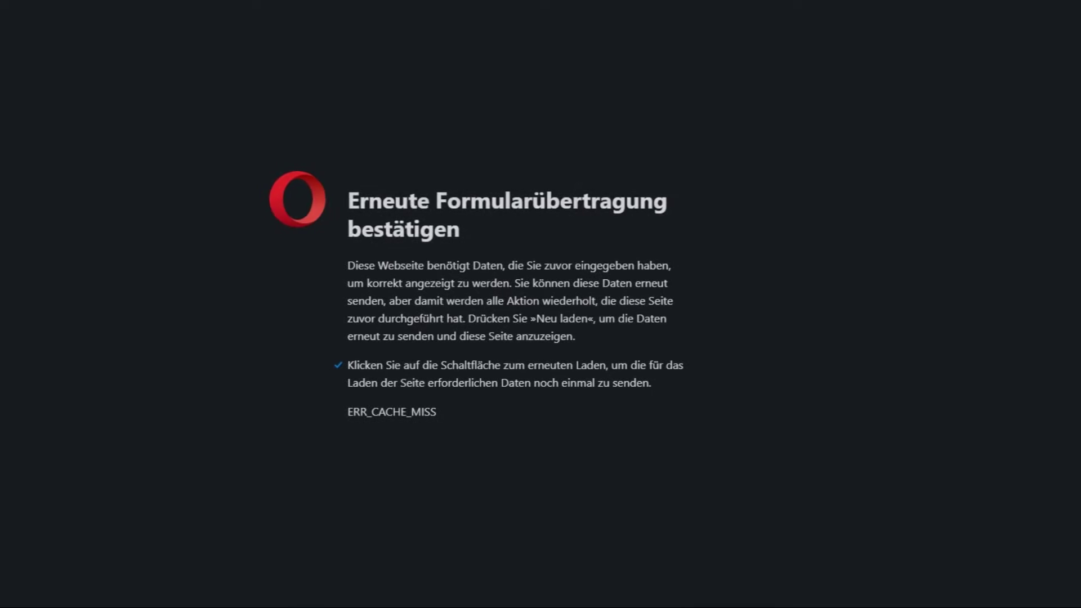
pyautogui.hotkey('alt', 'Right')
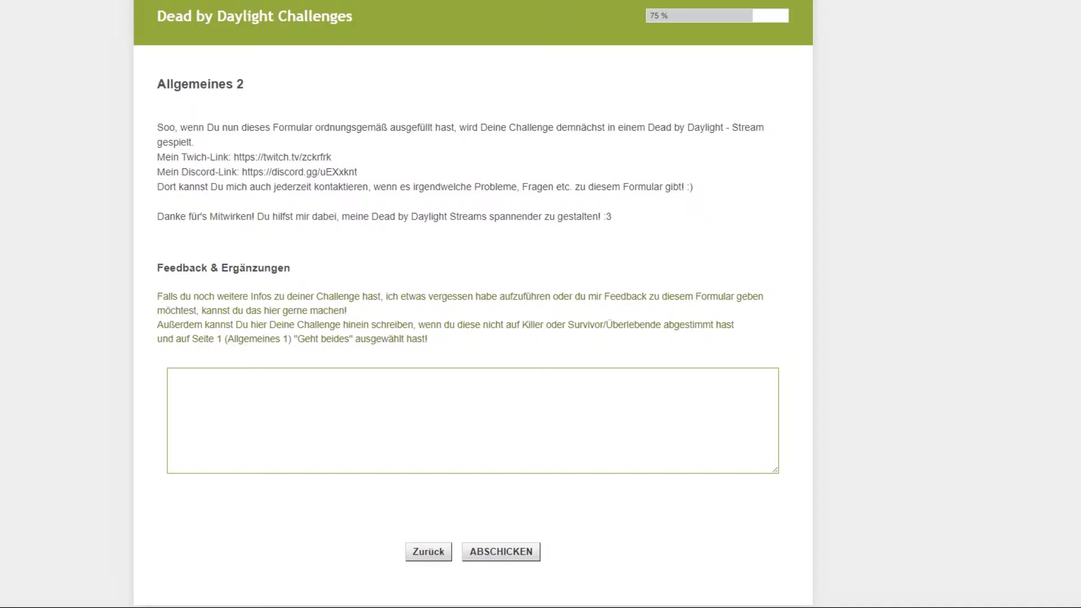
pyautogui.click(429, 552)
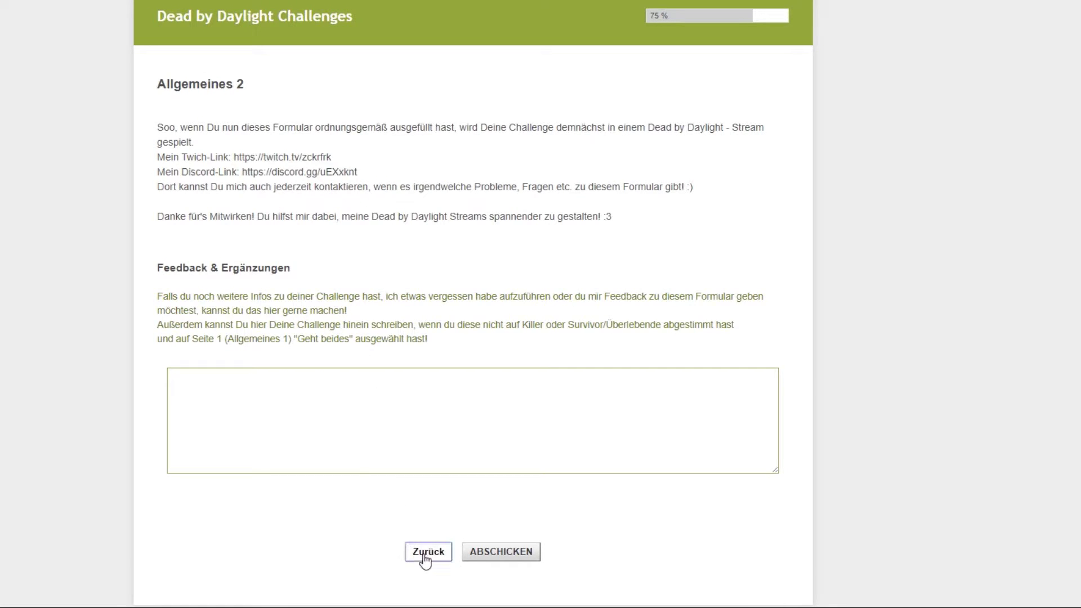
pyautogui.scroll(-2, 367, 544)
pyautogui.scroll(-10, 542, 375)
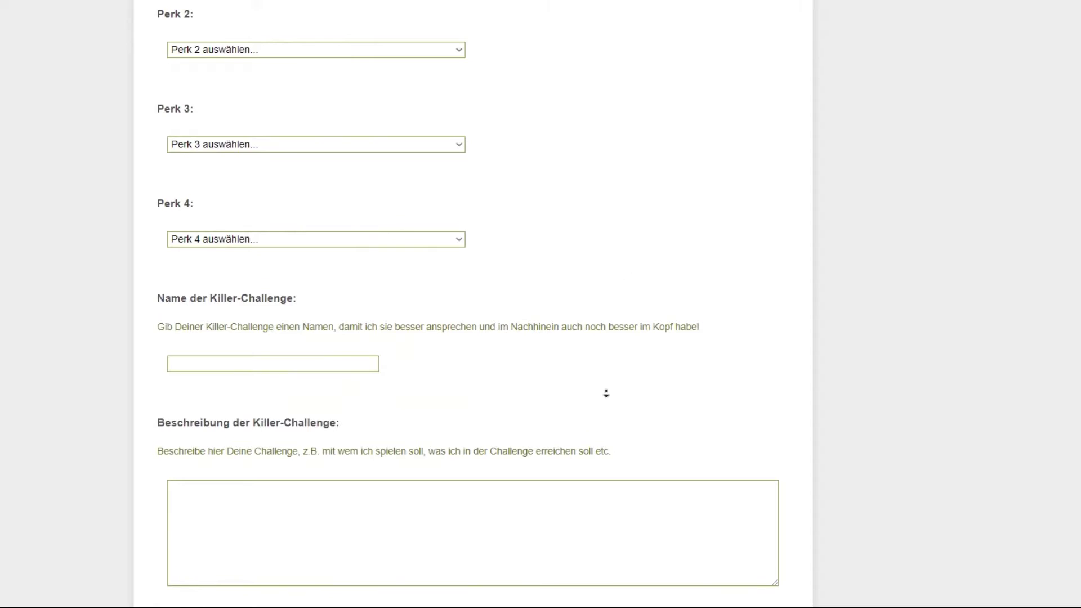
# Go back to the "Allgemeines 1" page, choose "Geht beides" as the role for the challenge and continue to "Allgemeines 2"
pyautogui.scroll(-5, 611, 365)
pyautogui.click(446, 556)
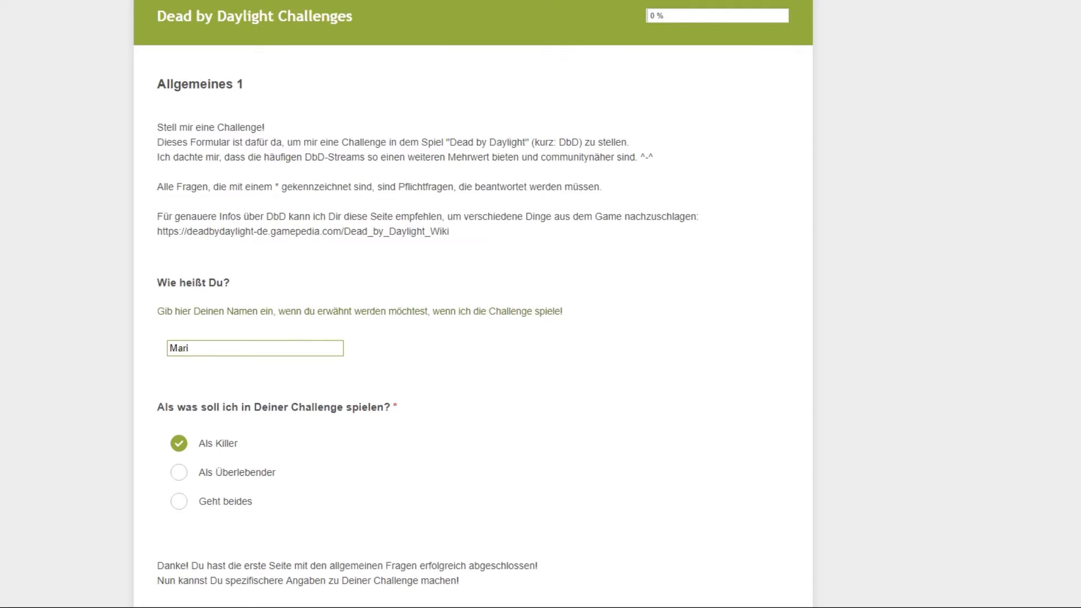
pyautogui.scroll(-3, 355, 399)
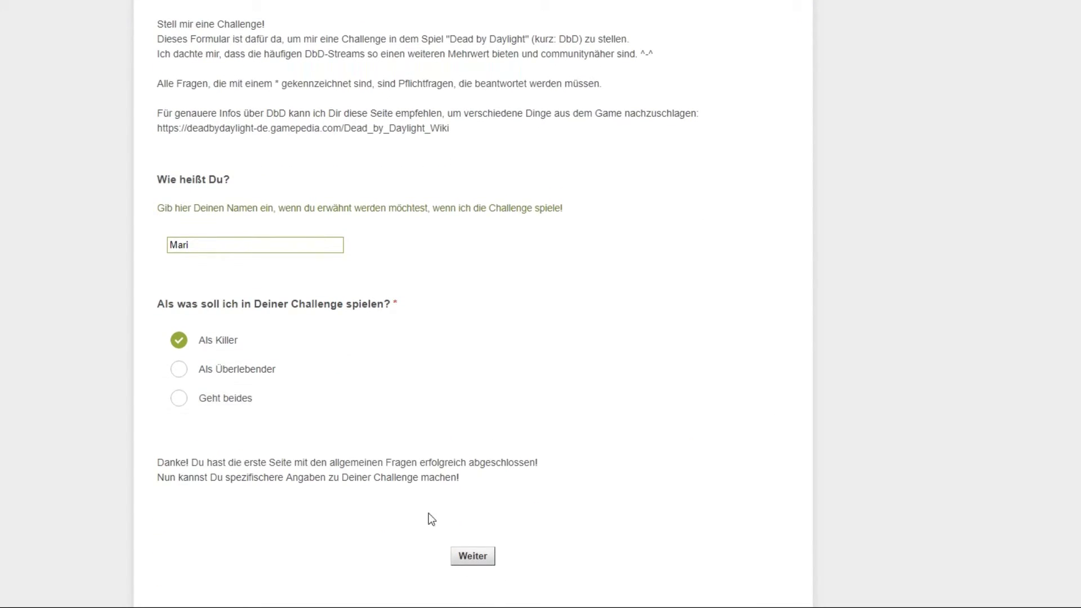
pyautogui.click(216, 401)
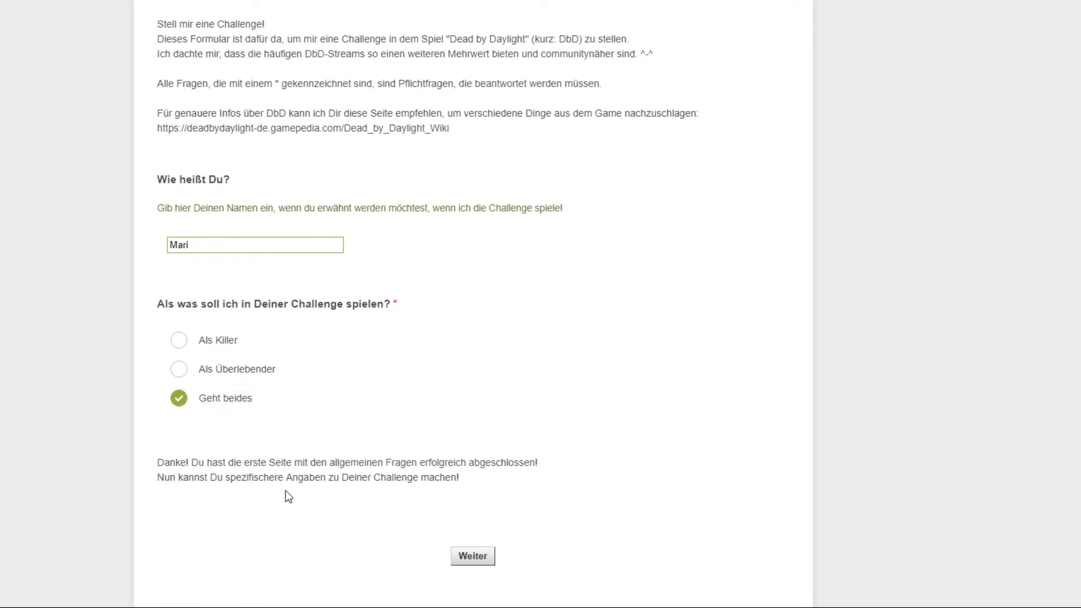
pyautogui.click(488, 559)
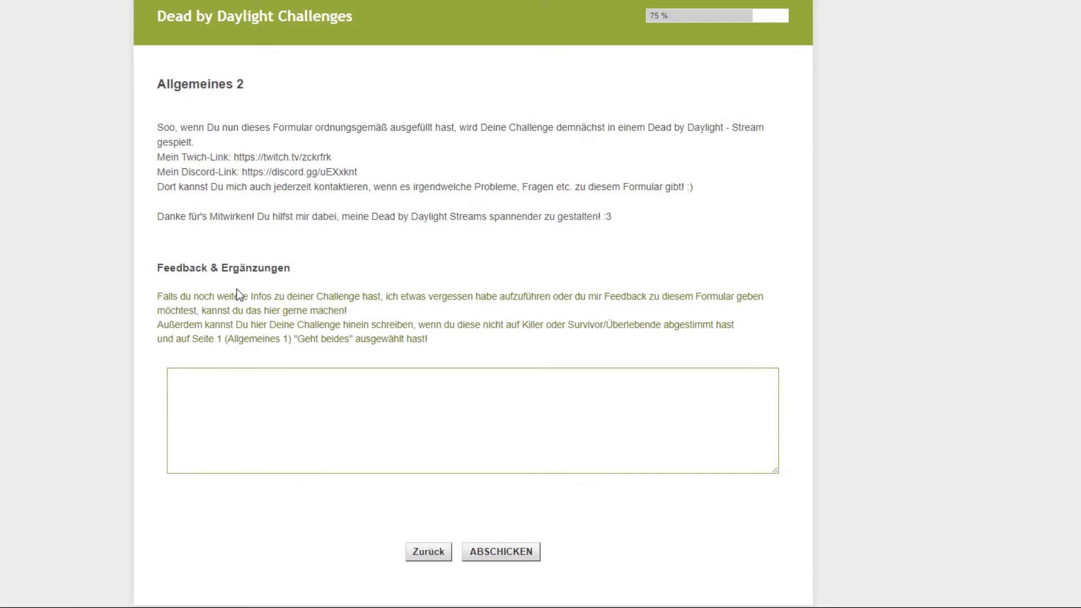
# Return to the first form page, choose "Als Überlebender" as the role and continue to the Survivor/Überlebenden-Challenge page
pyautogui.hotkey('alt', 'Left')
pyautogui.click(426, 555)
pyautogui.scroll(-15, 449, 506)
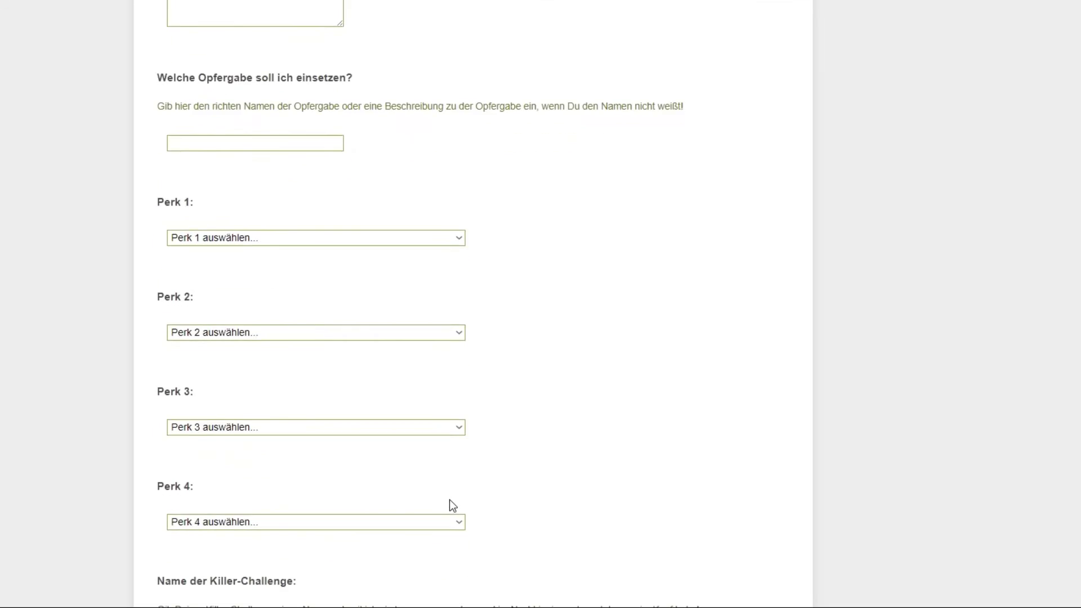
pyautogui.scroll(-2, 450, 504)
pyautogui.click(439, 558)
pyautogui.click(225, 474)
pyautogui.scroll(-2, 479, 507)
pyautogui.click(466, 557)
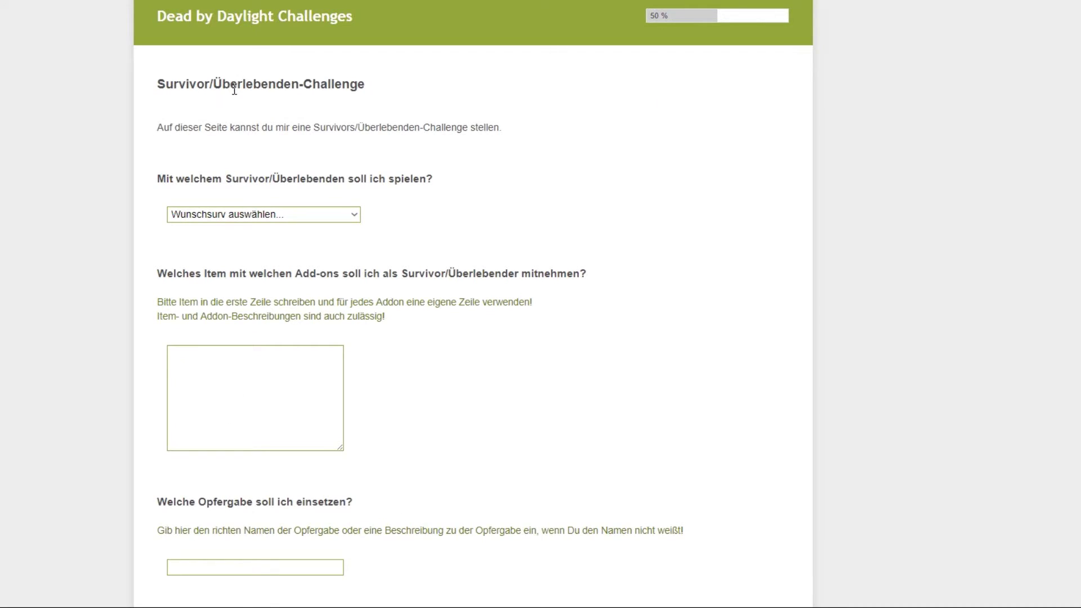
# Answer "Mit welchem Survivor/Überlebenden soll ich spielen?" with "egal"
pyautogui.click(245, 217)
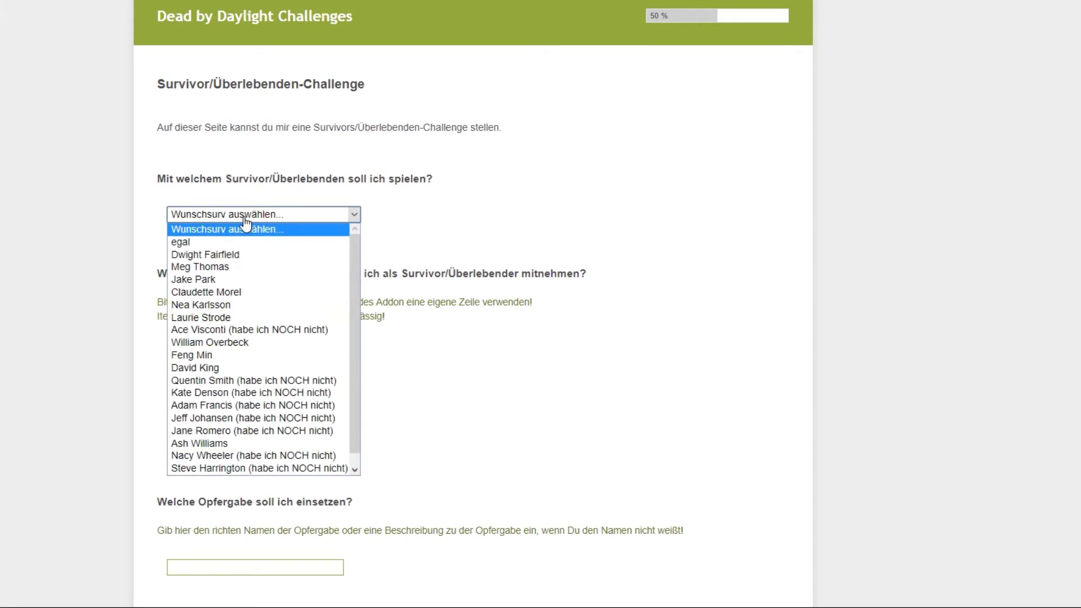
pyautogui.click(192, 241)
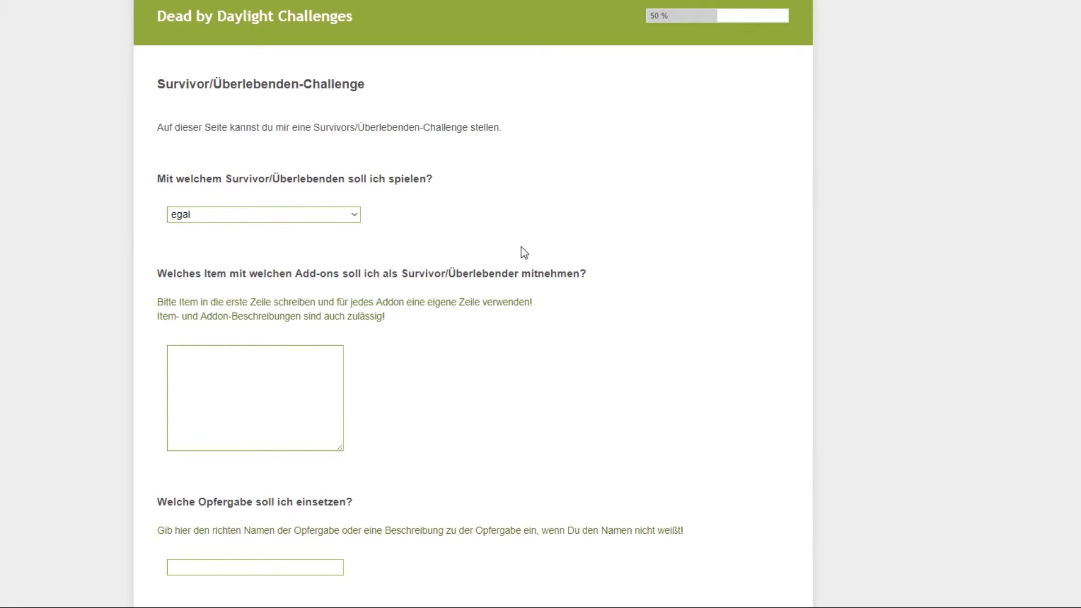
# Look through the survivor page's questions on item and add-ons, Opfergabe, perks and challenge name
pyautogui.scroll(-1, 338, 304)
pyautogui.click(246, 319)
pyautogui.scroll(-3, 432, 302)
pyautogui.click(318, 287)
pyautogui.scroll(-3, 377, 279)
pyautogui.scroll(5, 236, 272)
pyautogui.scroll(-2, 256, 229)
pyautogui.scroll(5, 321, 355)
pyautogui.click(342, 306)
pyautogui.scroll(-10, 598, 328)
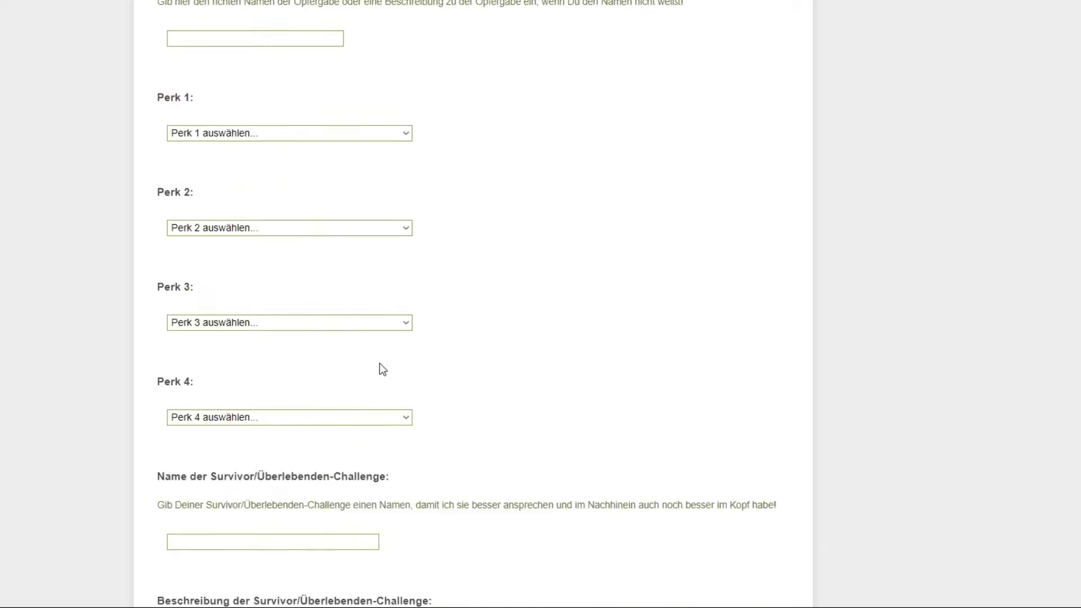
pyautogui.scroll(10, 448, 434)
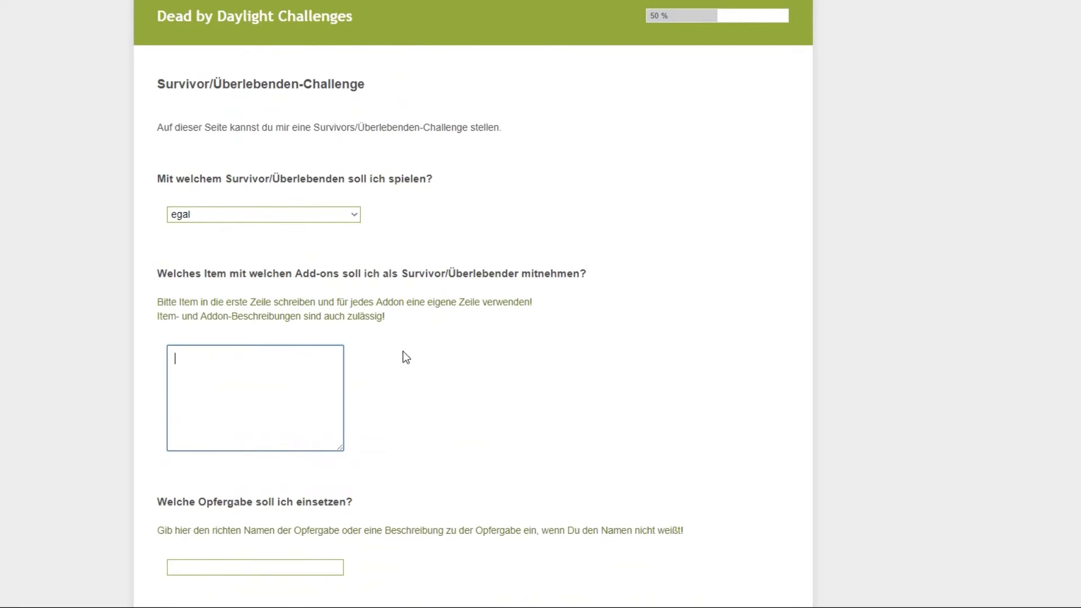
# Check the survivor choices, keep "egal" and review the remaining questions down to the challenge description
pyautogui.moveTo(434, 181); pyautogui.dragTo(422, 176)
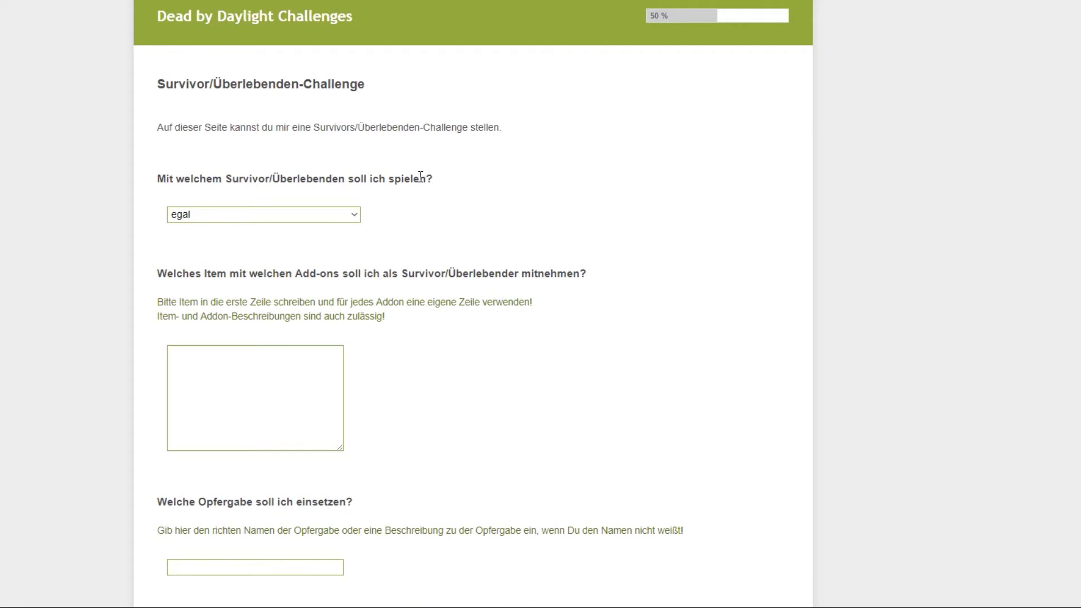
pyautogui.click(257, 221)
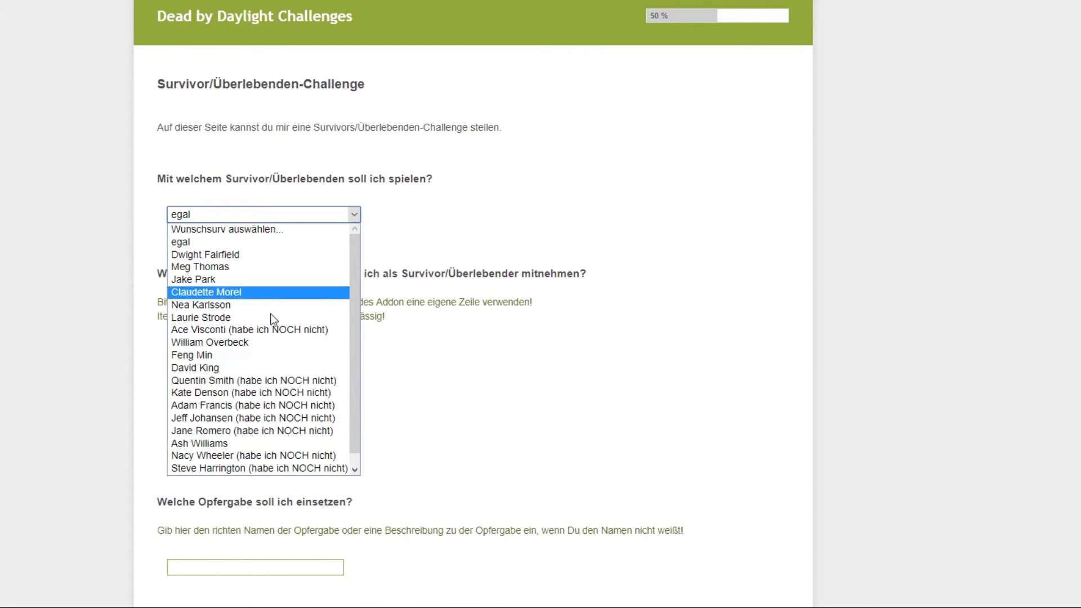
pyautogui.click(219, 243)
pyautogui.scroll(-4, 484, 234)
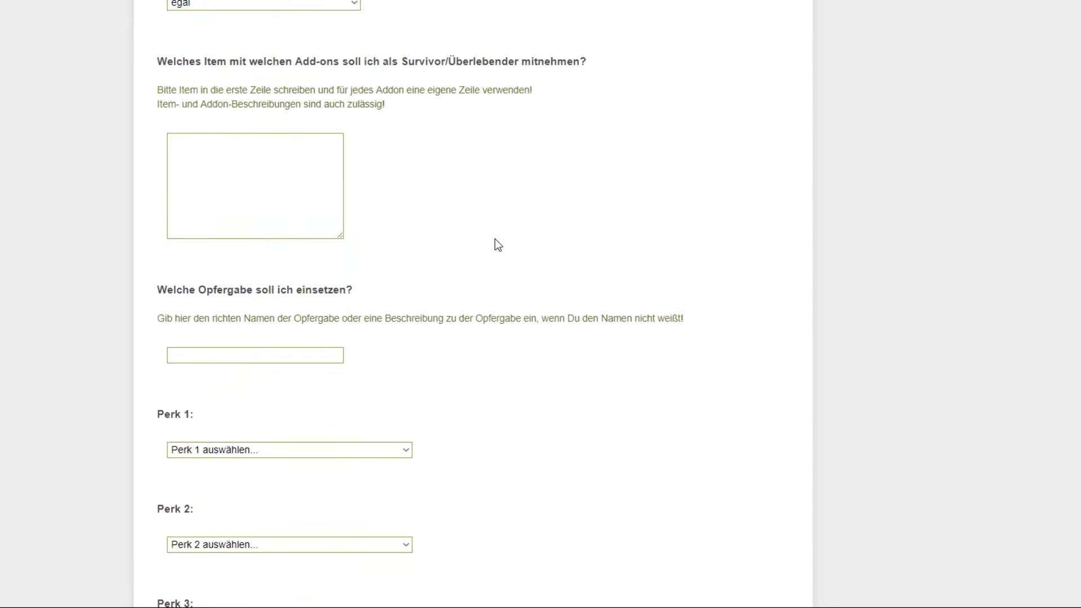
pyautogui.scroll(-3, 211, 311)
pyautogui.scroll(4, 224, 217)
pyautogui.click(245, 263)
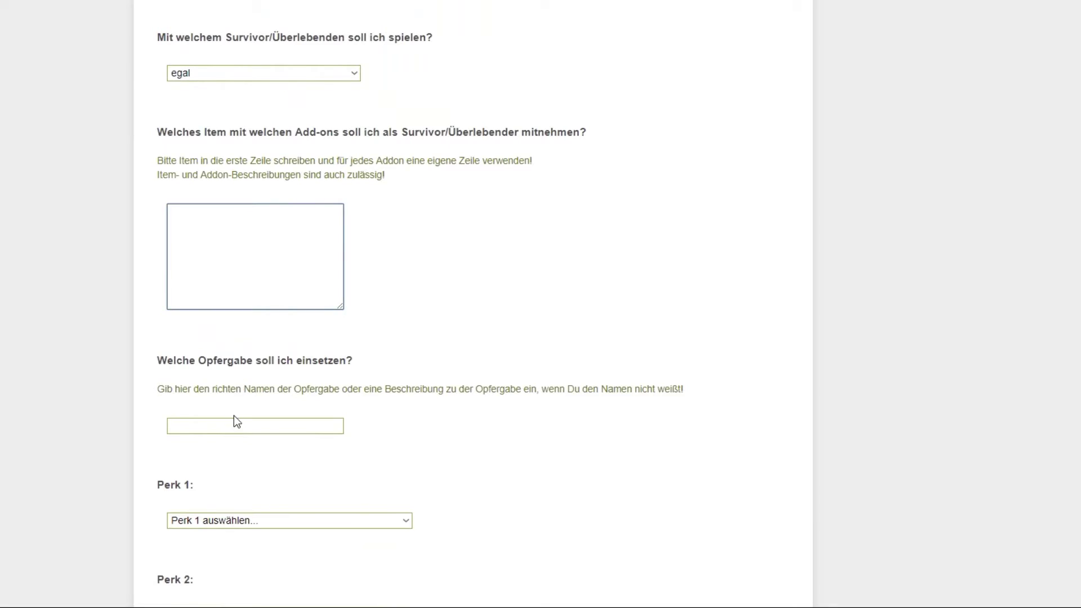
pyautogui.scroll(-3, 236, 422)
pyautogui.click(336, 381)
pyautogui.scroll(-5, 511, 379)
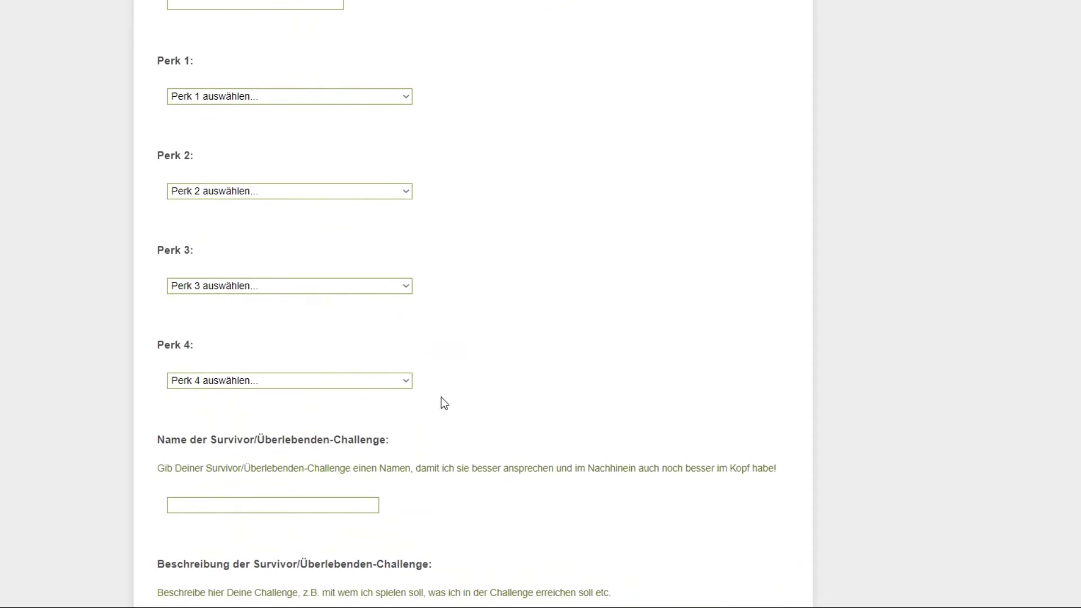
pyautogui.scroll(-6, 329, 501)
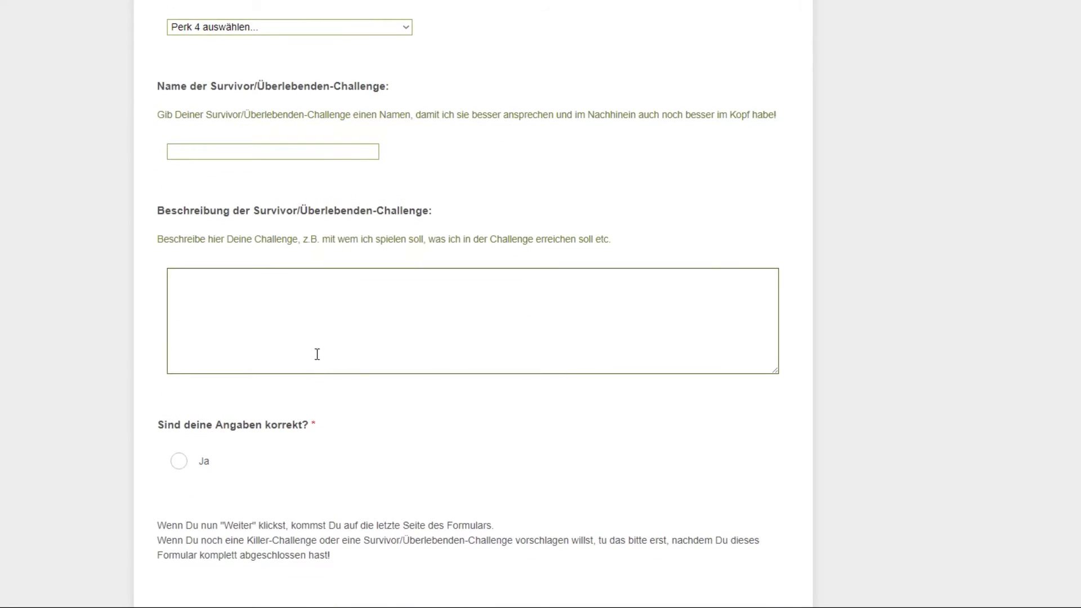
# Answer "Sind deine Angaben korrekt?" on the survivor page with "Ja" and continue to the "Allgemeines 2" page
pyautogui.click(182, 468)
pyautogui.scroll(-2, 461, 499)
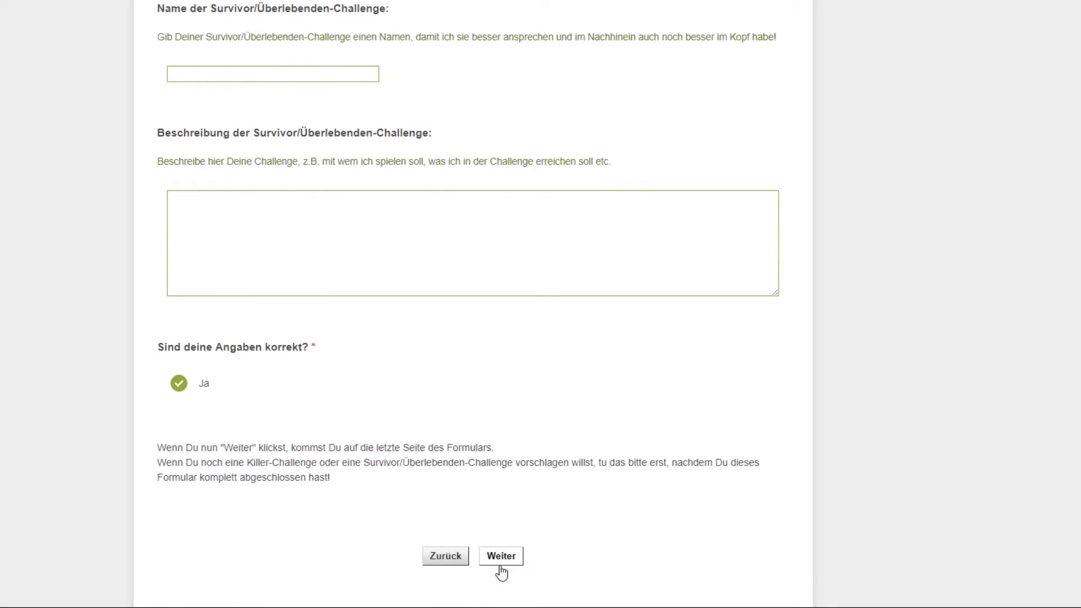
pyautogui.scroll(9, 203, 442)
pyautogui.scroll(-9, 264, 301)
pyautogui.click(507, 562)
# Enter "Coole Sache!" under "Feedback & Ergänzungen" and submit the form
pyautogui.click(277, 452)
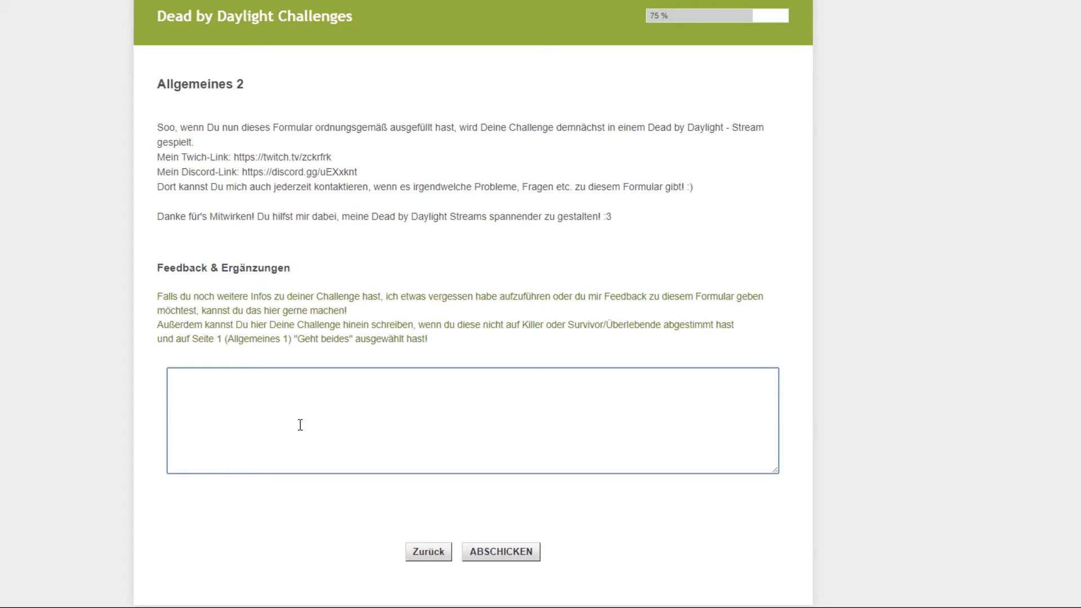
pyautogui.write('Coole Sache!')
pyautogui.click(487, 552)
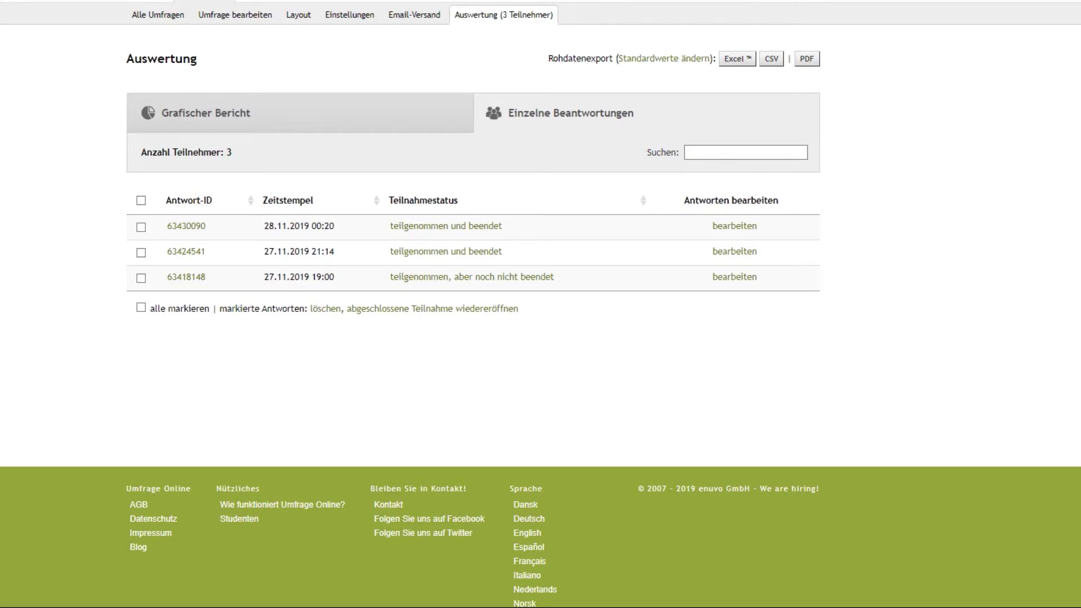
# Examine the individual responses' timestamps and participation status in the survey evaluation, and look through the graphical report
pyautogui.moveTo(334, 276); pyautogui.dragTo(167, 280)
pyautogui.moveTo(214, 290); pyautogui.dragTo(643, 287)
pyautogui.click(380, 280)
pyautogui.moveTo(418, 226); pyautogui.dragTo(460, 226)
pyautogui.click(431, 226)
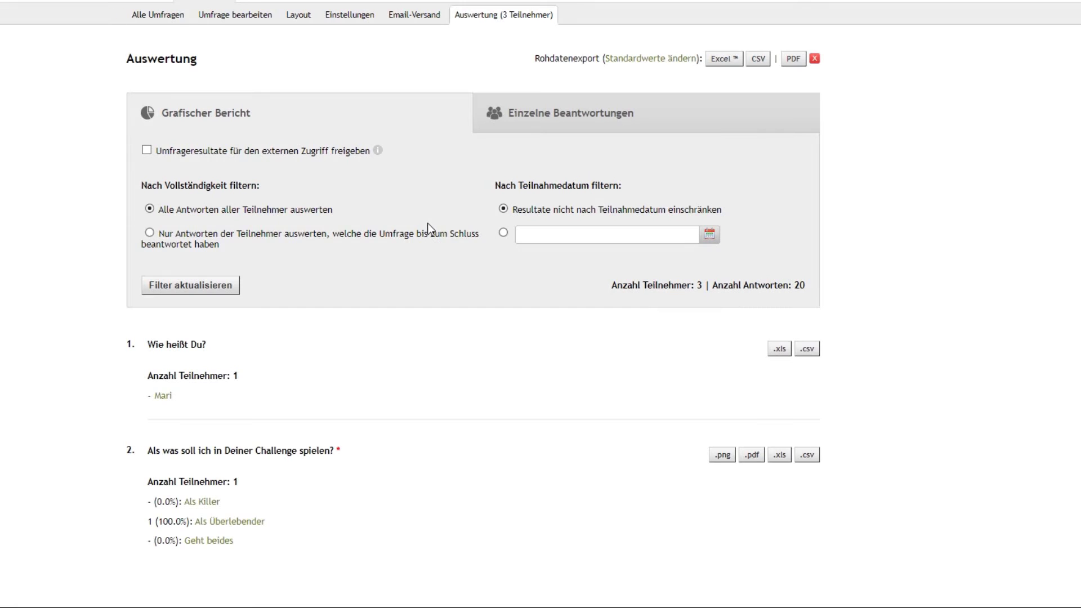
pyautogui.scroll(-3, 385, 296)
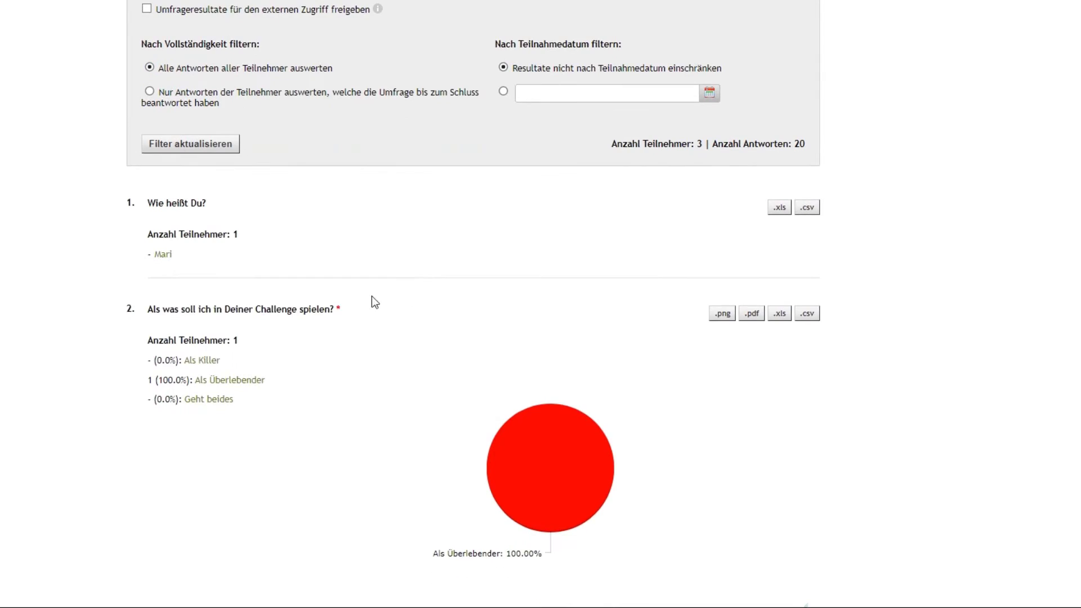
pyautogui.scroll(3, 595, 268)
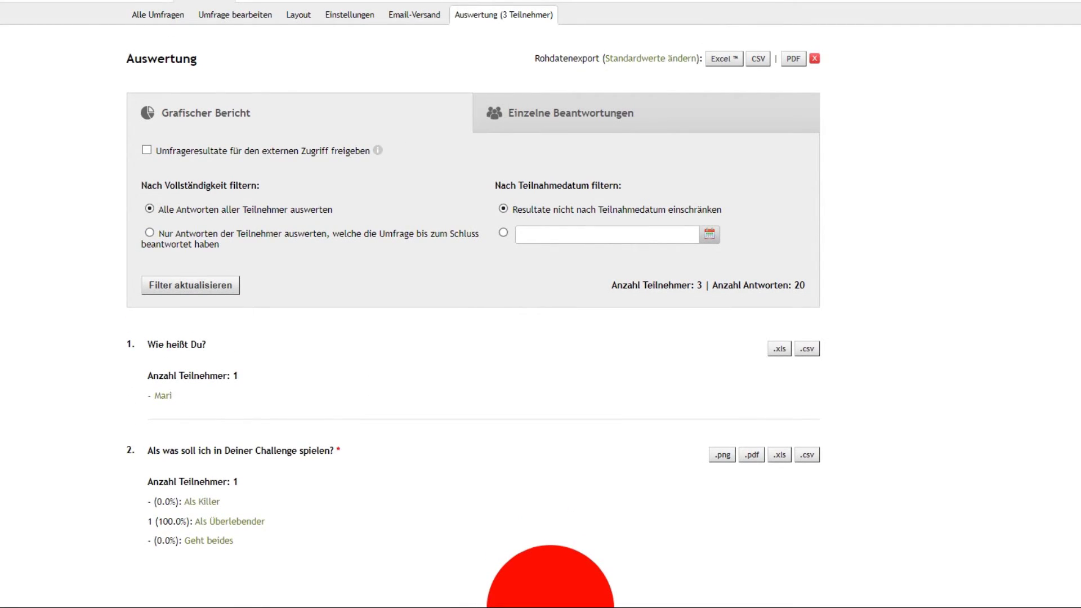
pyautogui.click(564, 113)
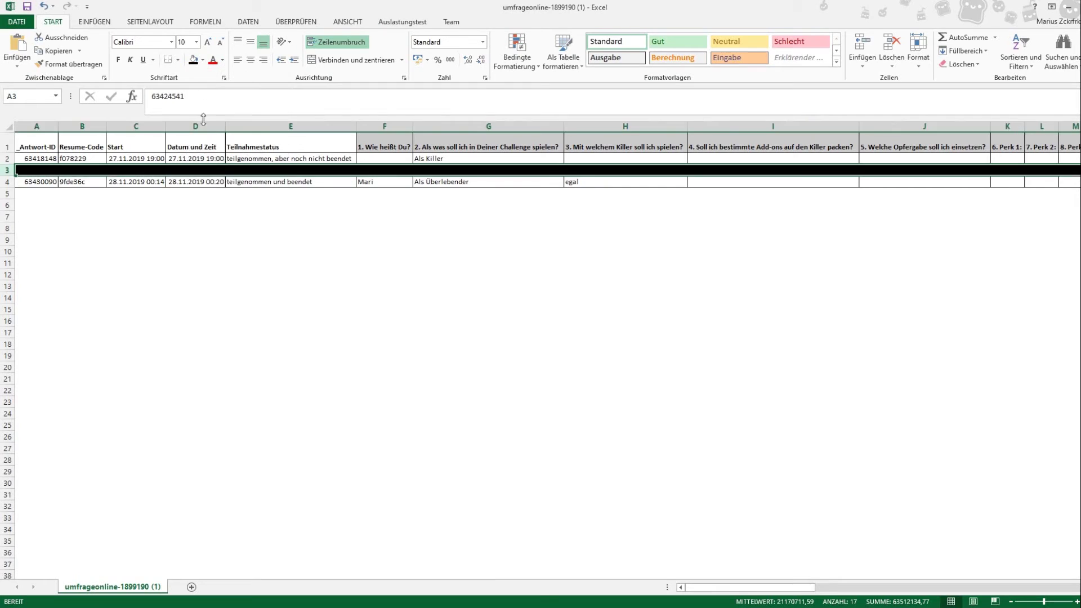
# Read the submitted answers in row 4 of the exported Excel sheet, from the Antwort-ID column to "23. Feedback & Ergänzungen"
pyautogui.click(338, 333)
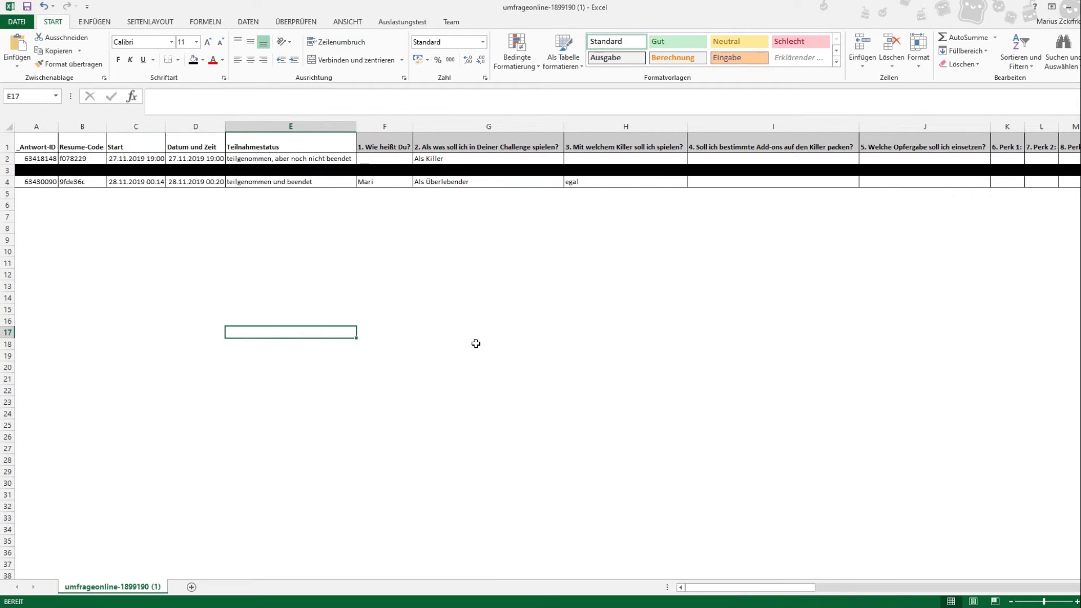
pyautogui.click(35, 179)
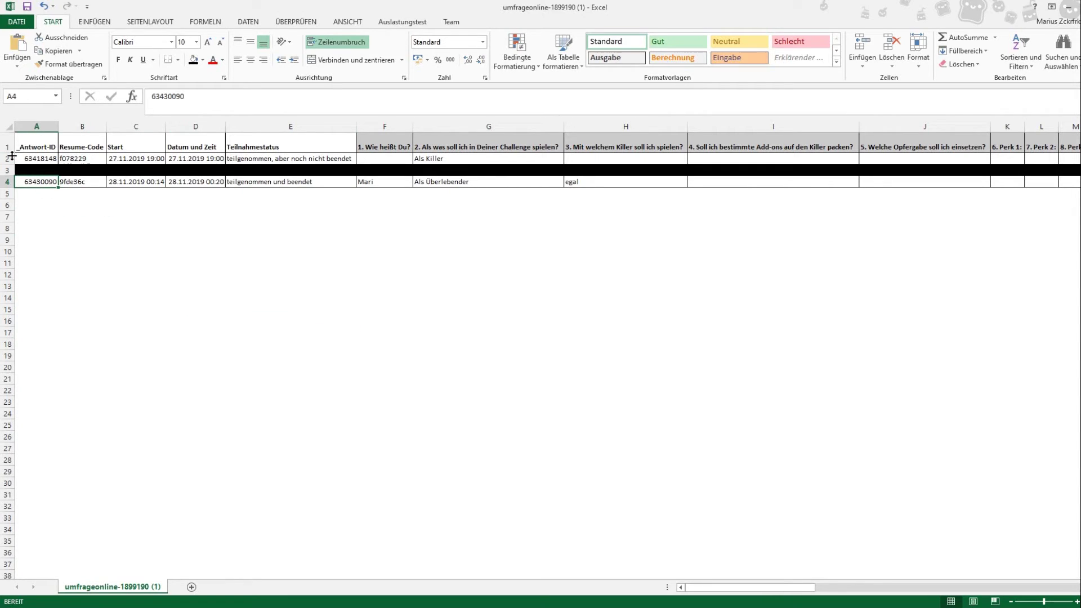
pyautogui.click(217, 185)
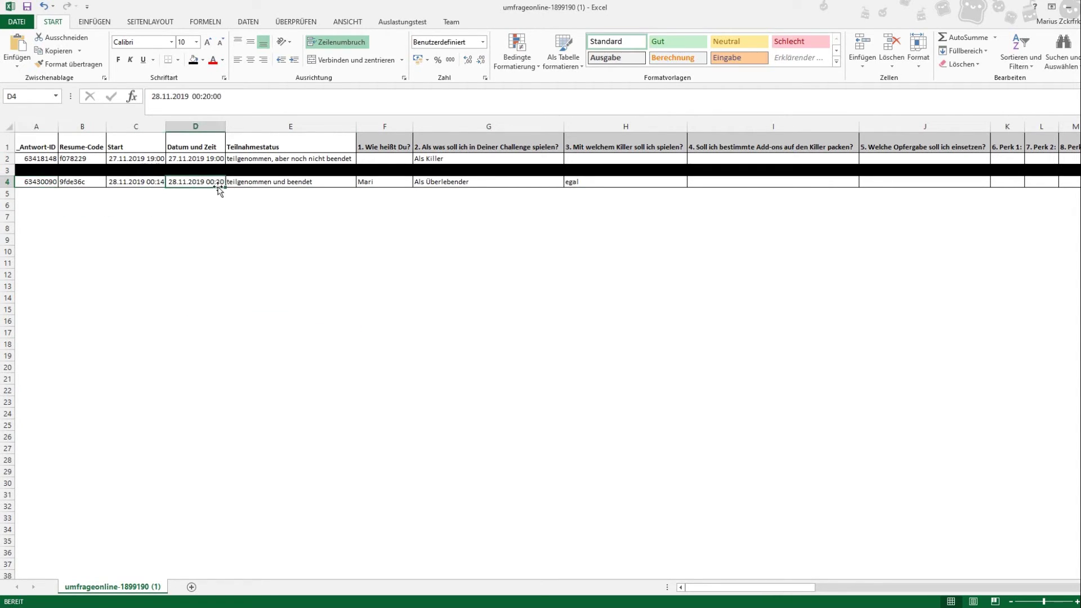
pyautogui.press('Right')
pyautogui.press('Right')
pyautogui.press('Right')
pyautogui.press('Right')
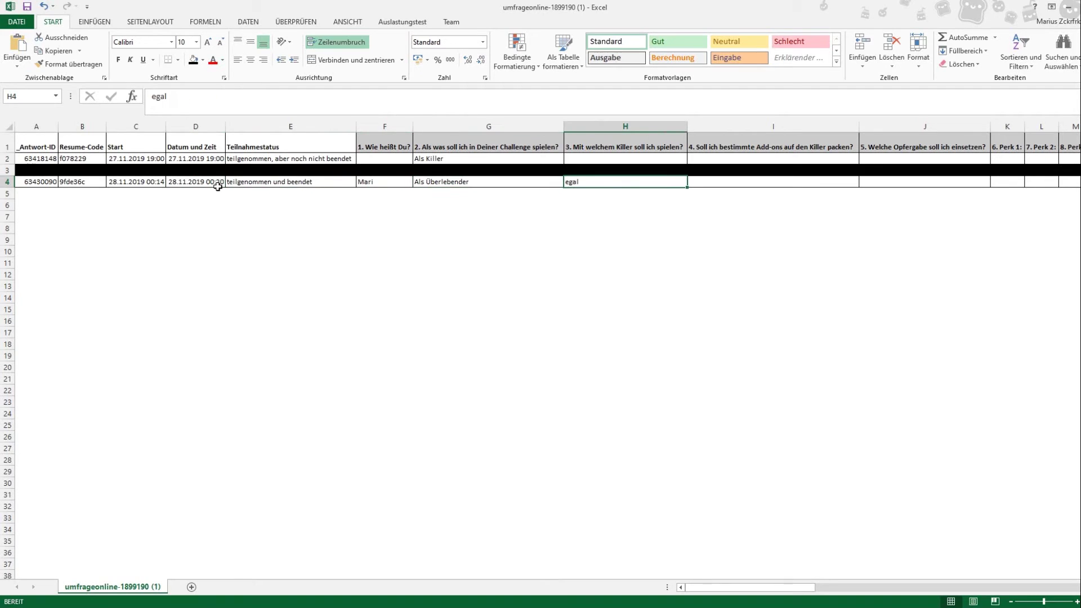
pyautogui.press('Right')
pyautogui.press('Right')
pyautogui.press('Right')
pyautogui.press('Right')
pyautogui.press('Right')
pyautogui.press('Right')
pyautogui.press('Right')
pyautogui.press('Right')
pyautogui.press('Right')
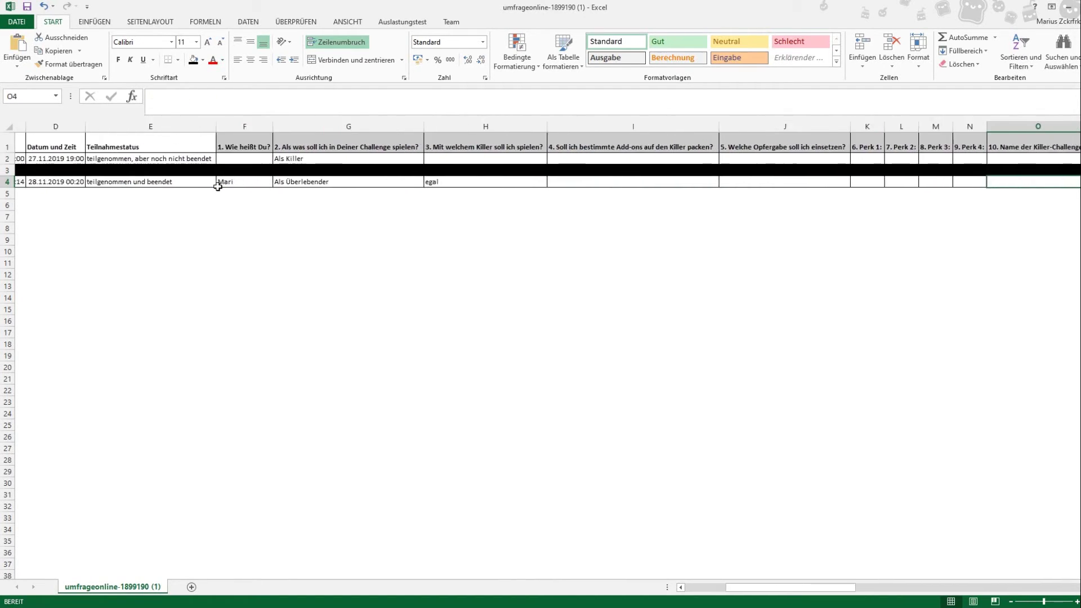
pyautogui.press('Right')
pyautogui.press('Right')
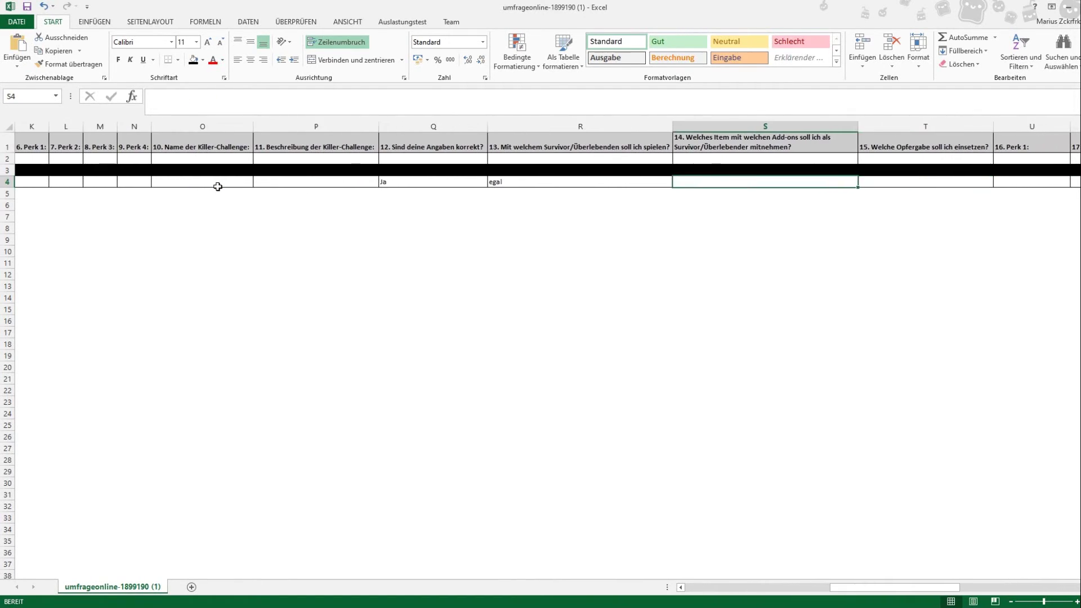
pyautogui.press('Right')
pyautogui.press('Right')
pyautogui.press('Right')
pyautogui.press('Right')
pyautogui.press('Right')
pyautogui.press('Right')
pyautogui.press('Right')
pyautogui.press('Right')
pyautogui.press('Right')
pyautogui.press('Right')
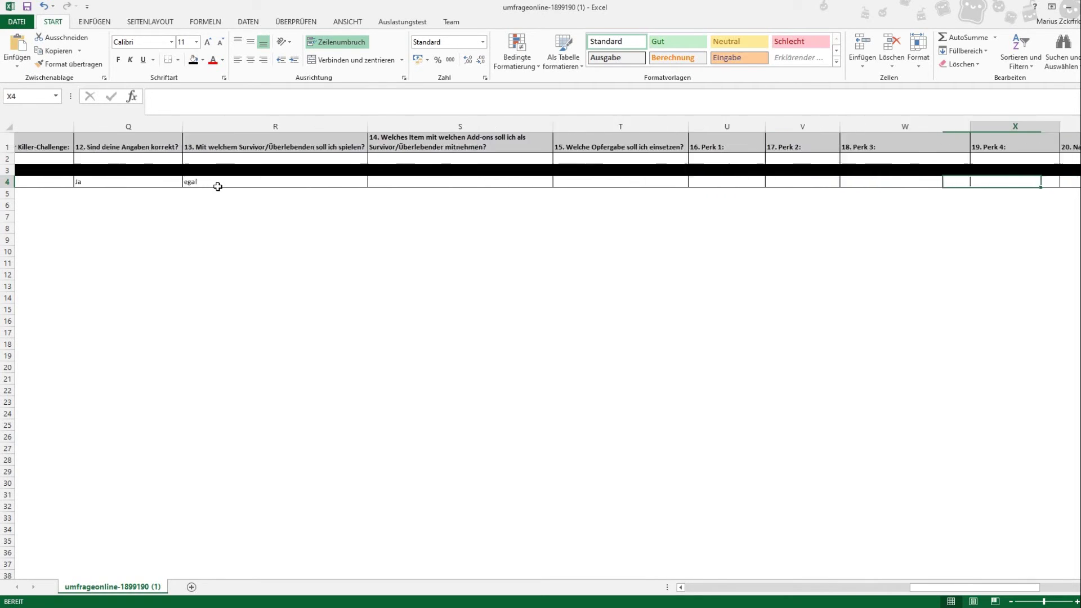
pyautogui.press('Left')
pyautogui.press('Left')
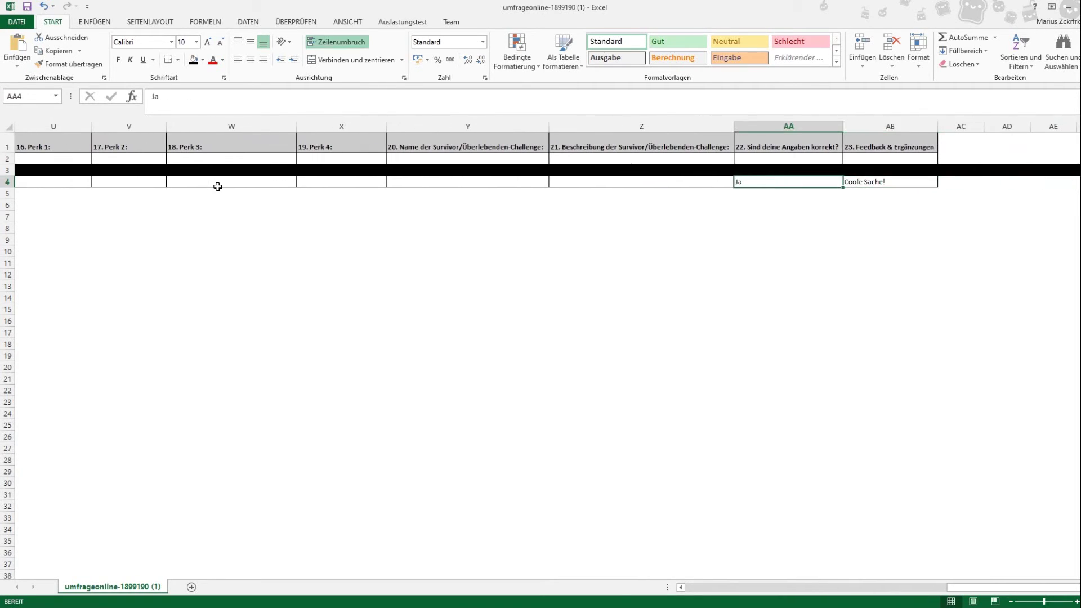
pyautogui.press('Right')
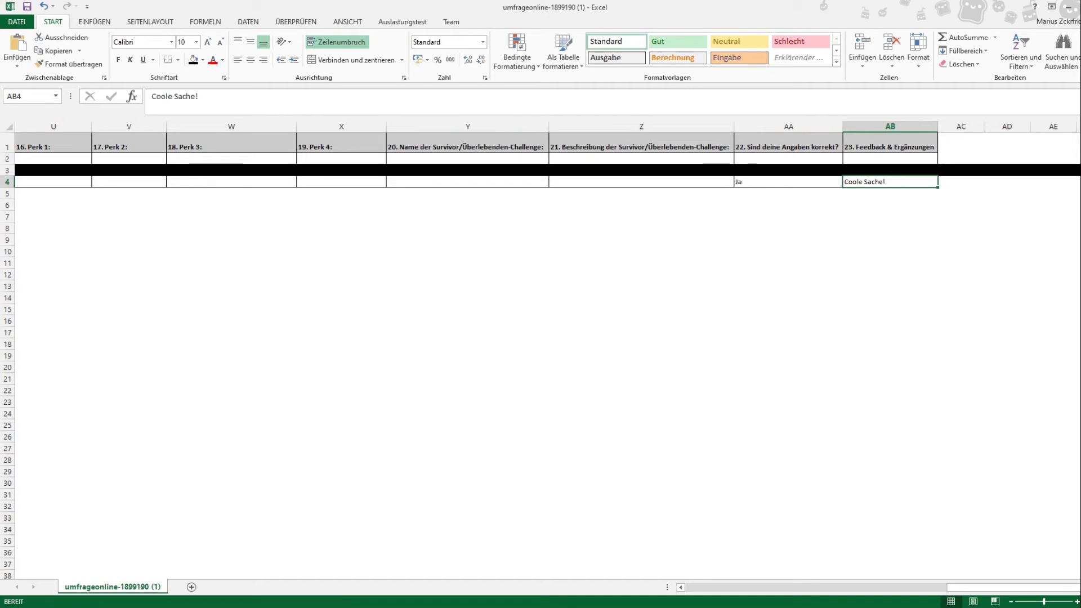
# Return to the exported sheet's first columns and look at the start of the response rows
pyautogui.moveTo(953, 588); pyautogui.dragTo(698, 588)
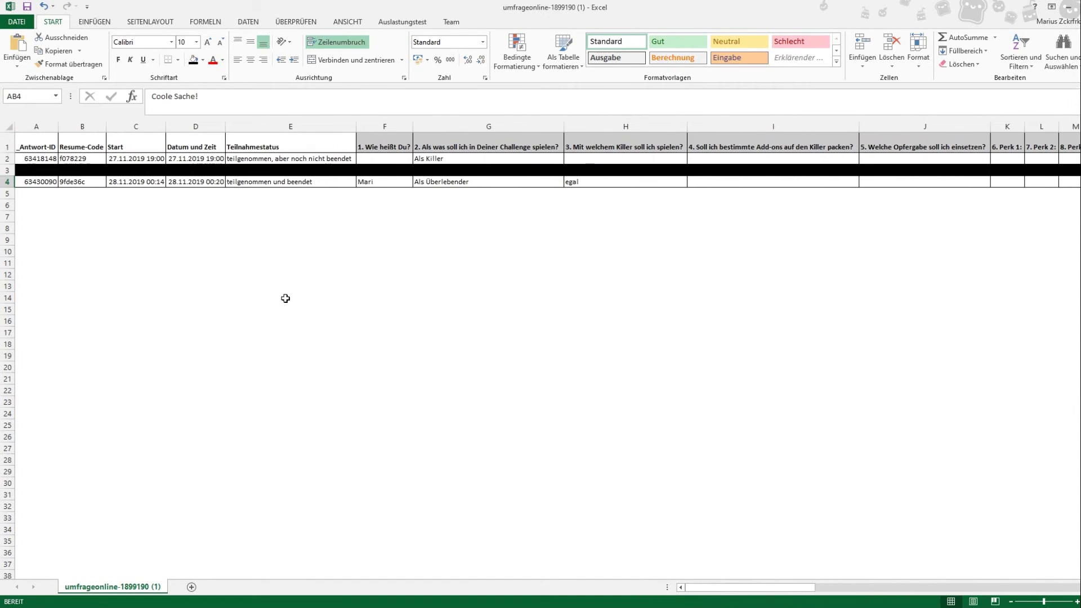
pyautogui.click(204, 259)
pyautogui.click(296, 237)
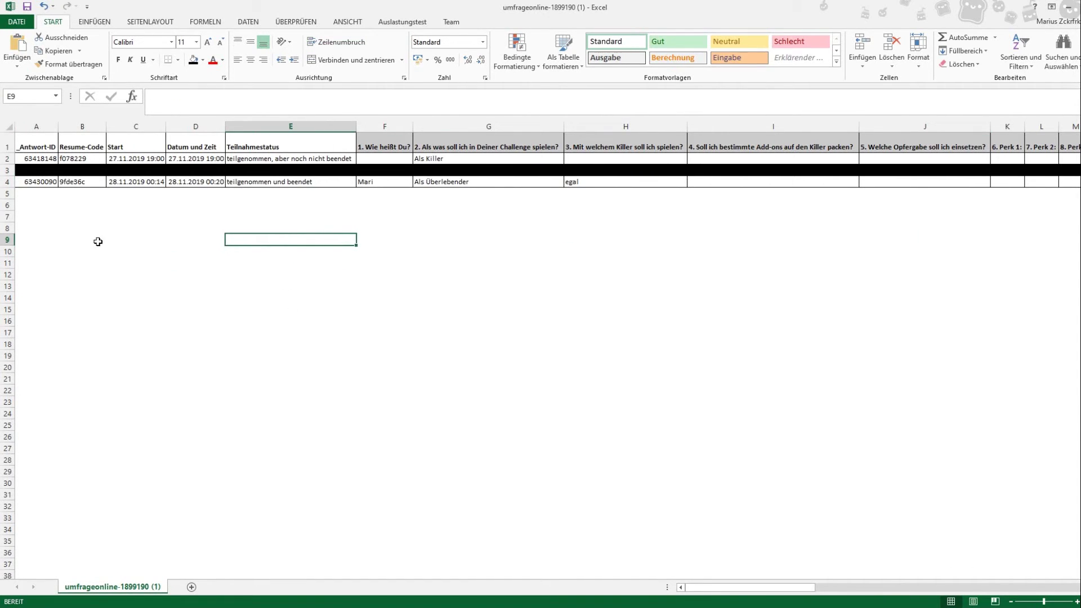
pyautogui.click(23, 176)
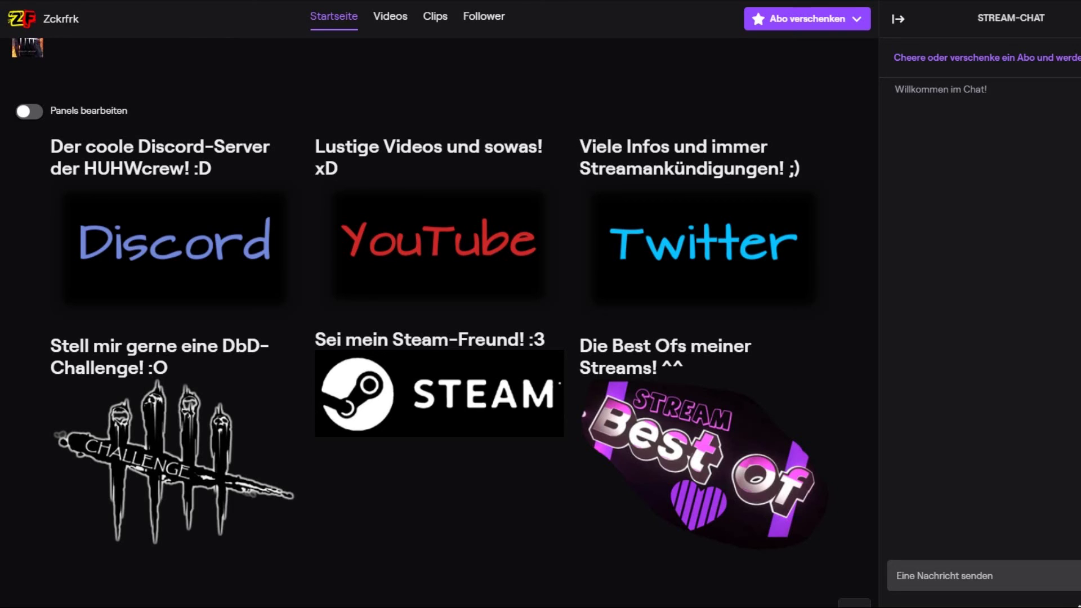
# Look over the link panels below the Twitch channel's video and turn on panel editing
pyautogui.scroll(9, 571, 464)
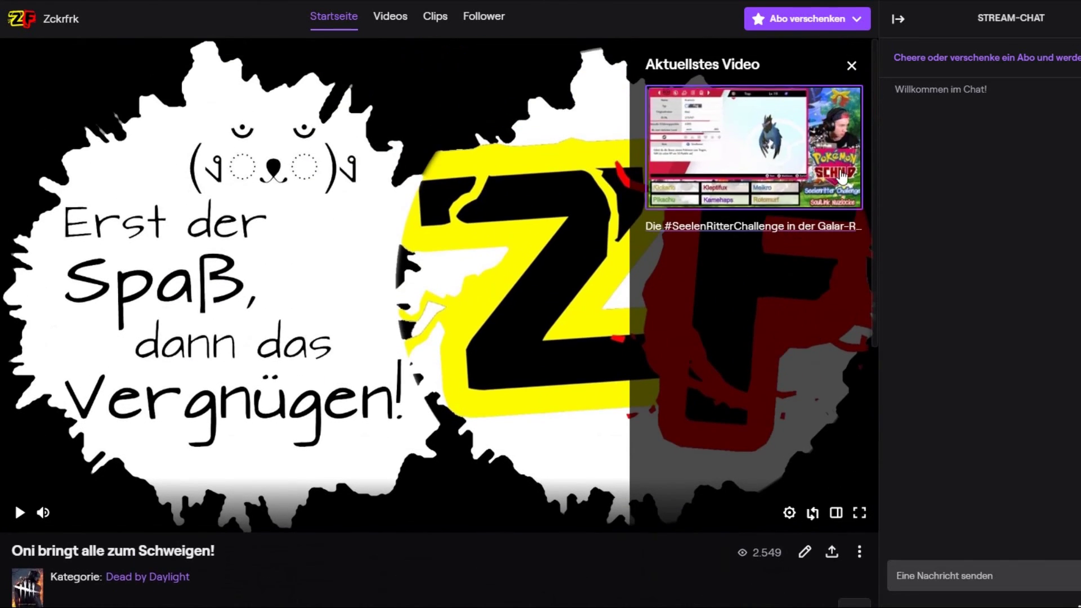
pyautogui.scroll(-9, 275, 291)
pyautogui.scroll(3, 239, 333)
pyautogui.scroll(-4, 256, 345)
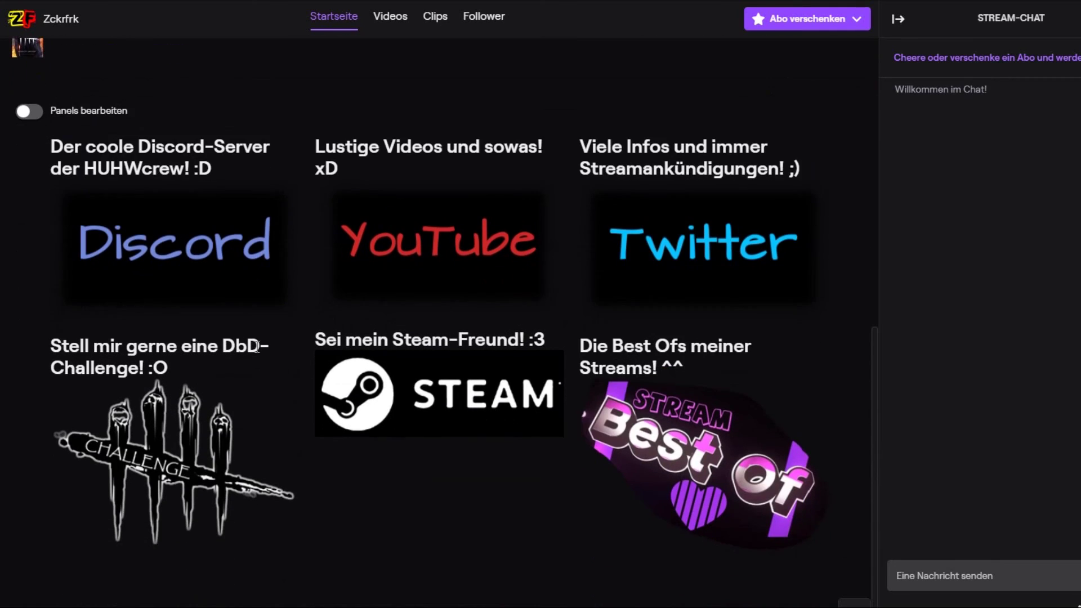
pyautogui.scroll(3, 254, 417)
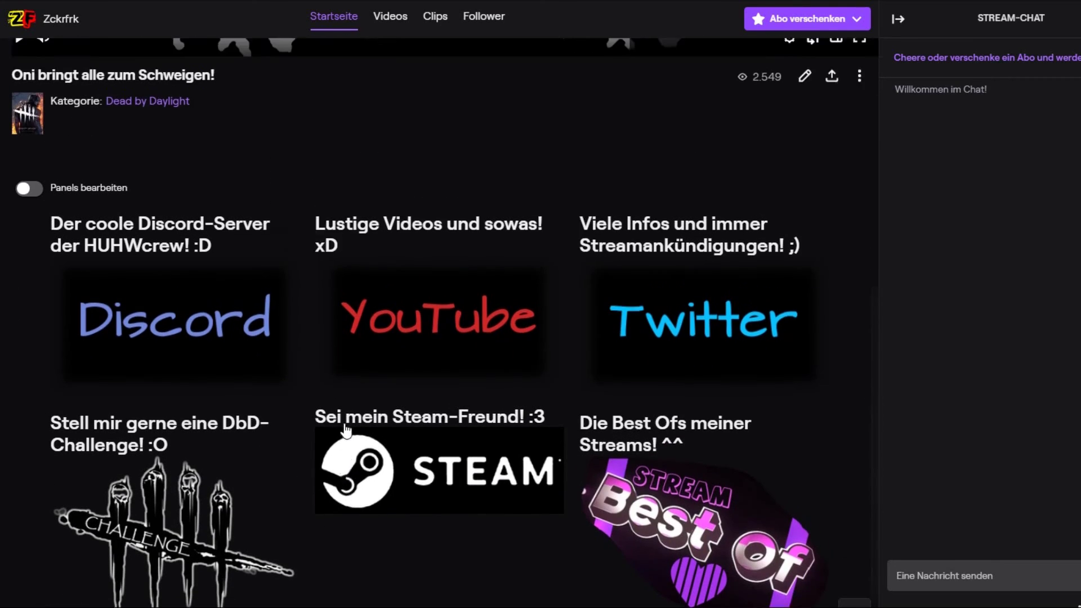
pyautogui.click(30, 254)
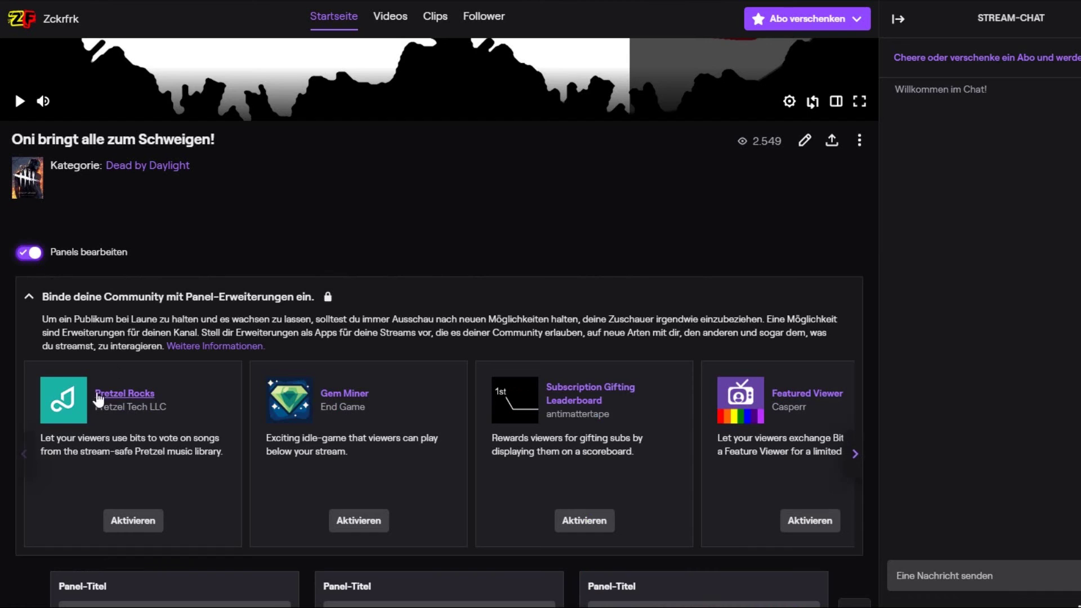
# Browse the suggested panel extensions to the end of the list and back, and collapse their section to reveal the panel edit fields
pyautogui.scroll(-2, 403, 475)
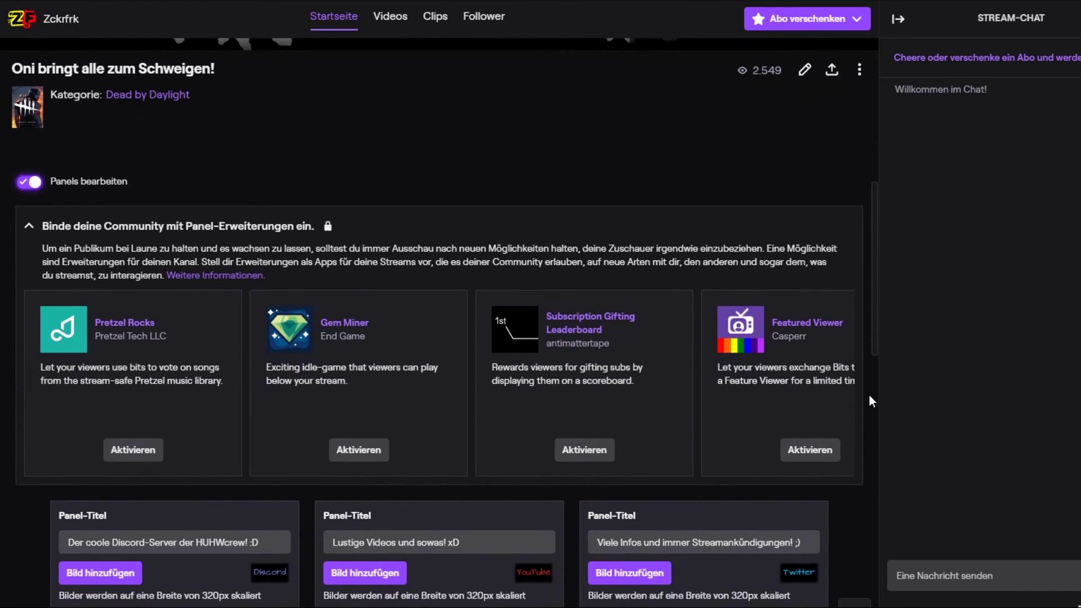
pyautogui.click(858, 390)
pyautogui.click(856, 389)
pyautogui.click(856, 389)
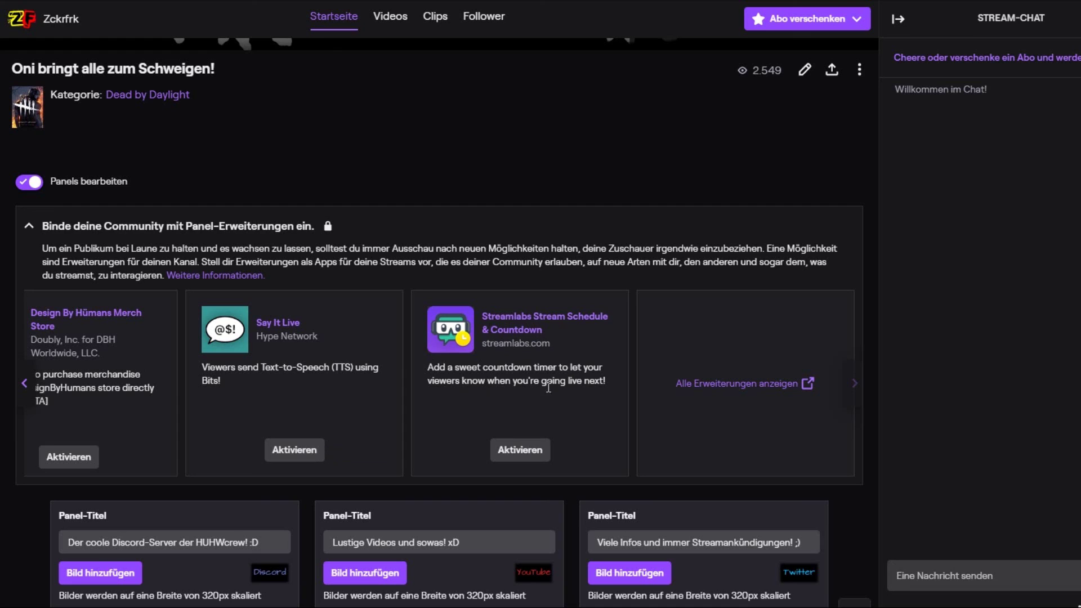
pyautogui.click(24, 384)
pyautogui.click(24, 384)
pyautogui.click(29, 226)
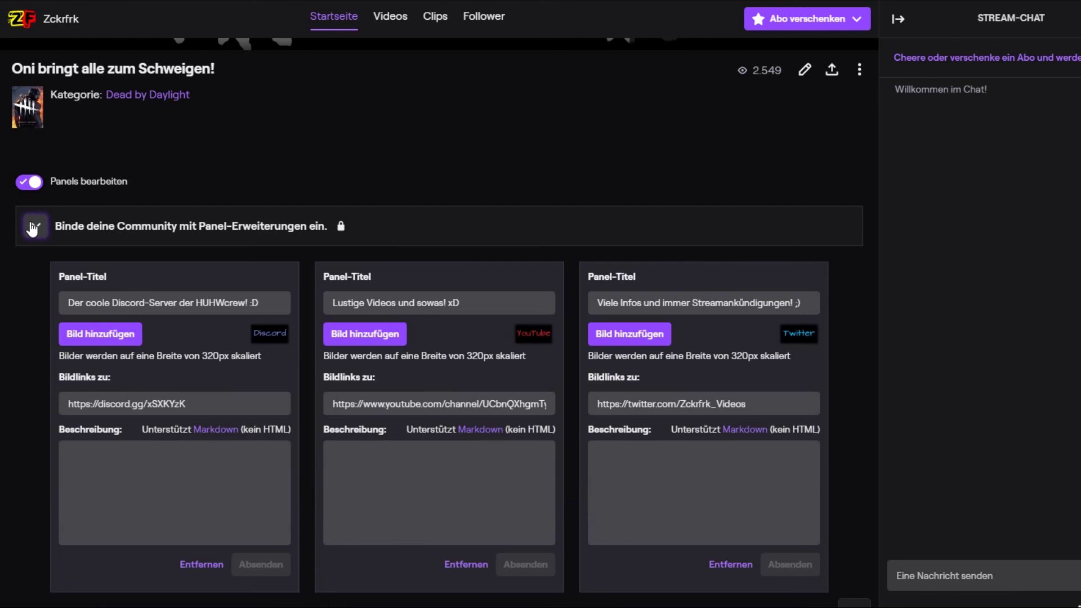
# Turn off panel editing and review the channel page from the video to the Challenge, Steam and Best Of panels
pyautogui.click(30, 186)
pyautogui.scroll(8, 383, 441)
pyautogui.scroll(-10, 480, 465)
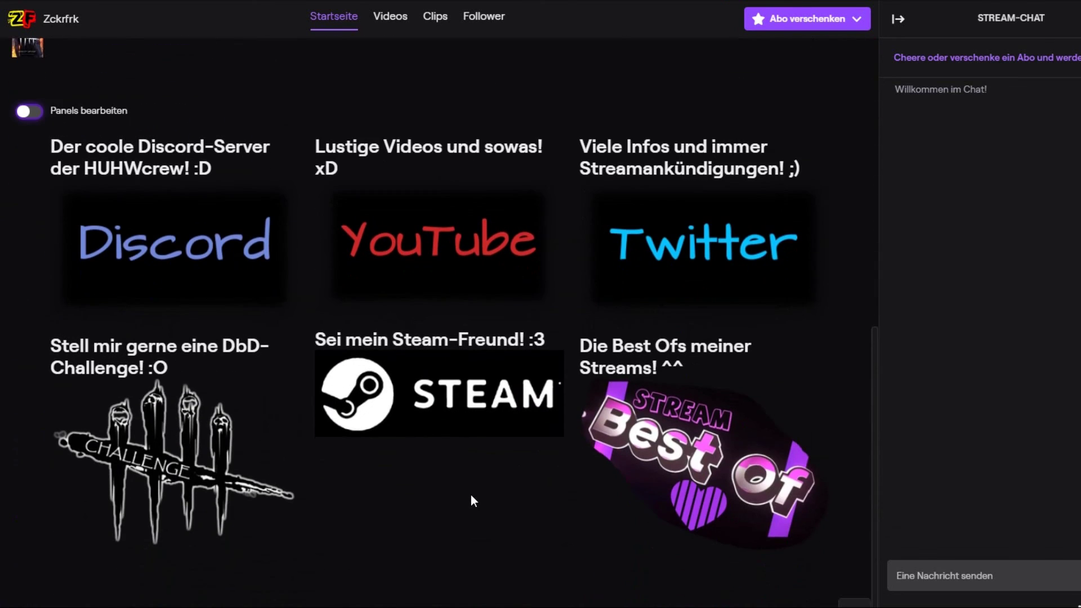
pyautogui.scroll(4, 509, 591)
pyautogui.scroll(5, 428, 435)
pyautogui.scroll(-10, 414, 455)
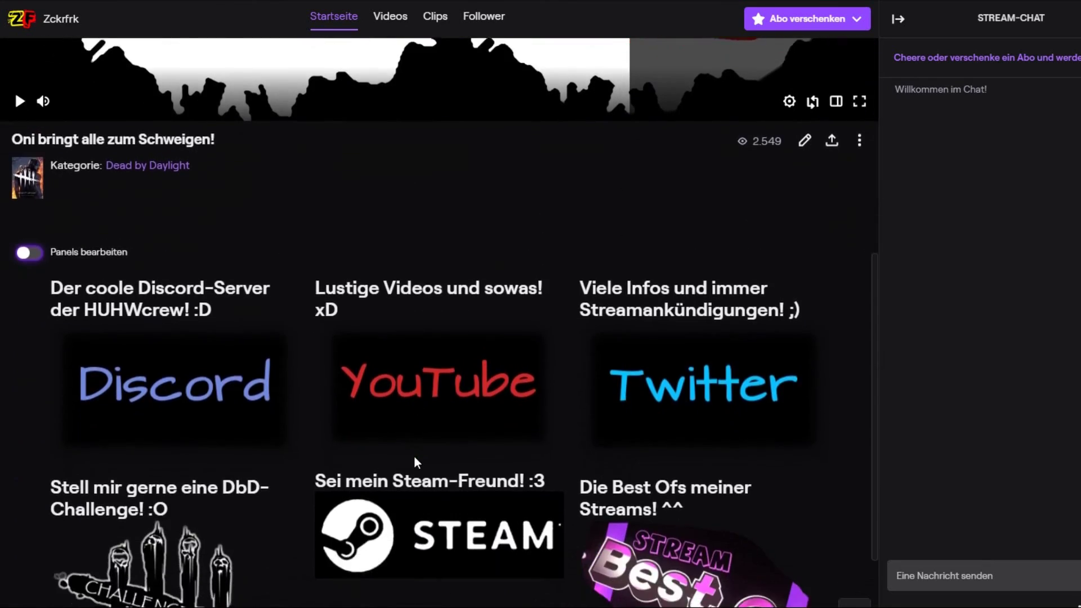
pyautogui.scroll(8, 466, 309)
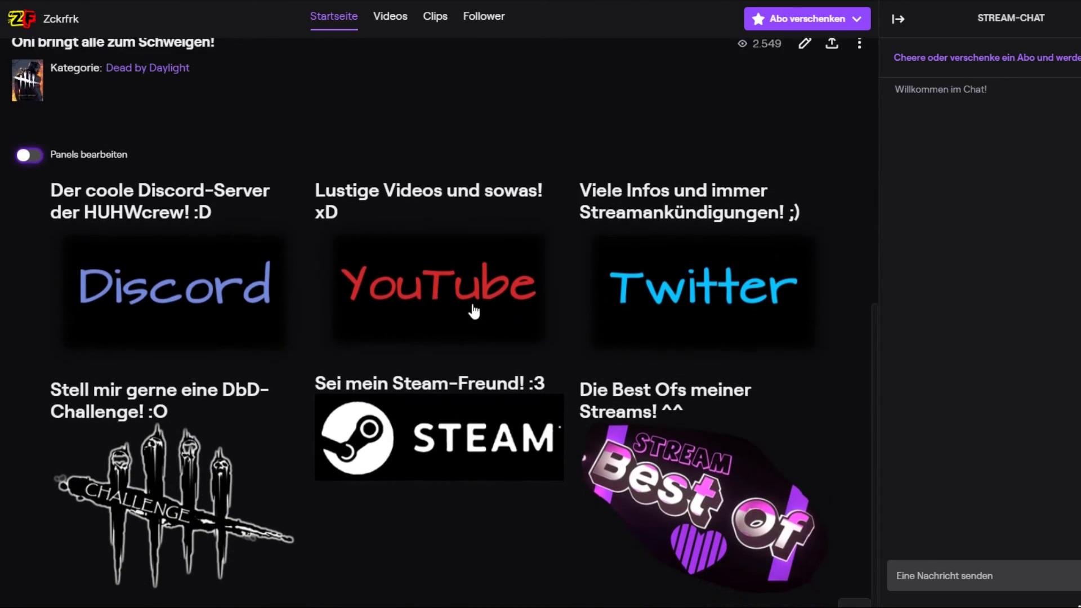
pyautogui.scroll(-8, 35, 279)
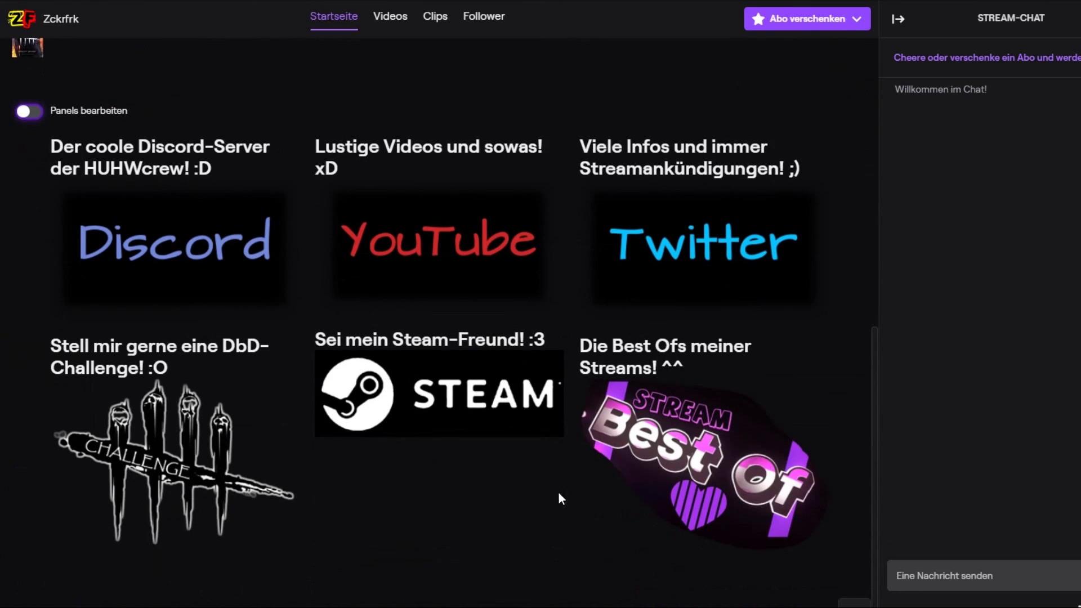
pyautogui.scroll(3, 313, 514)
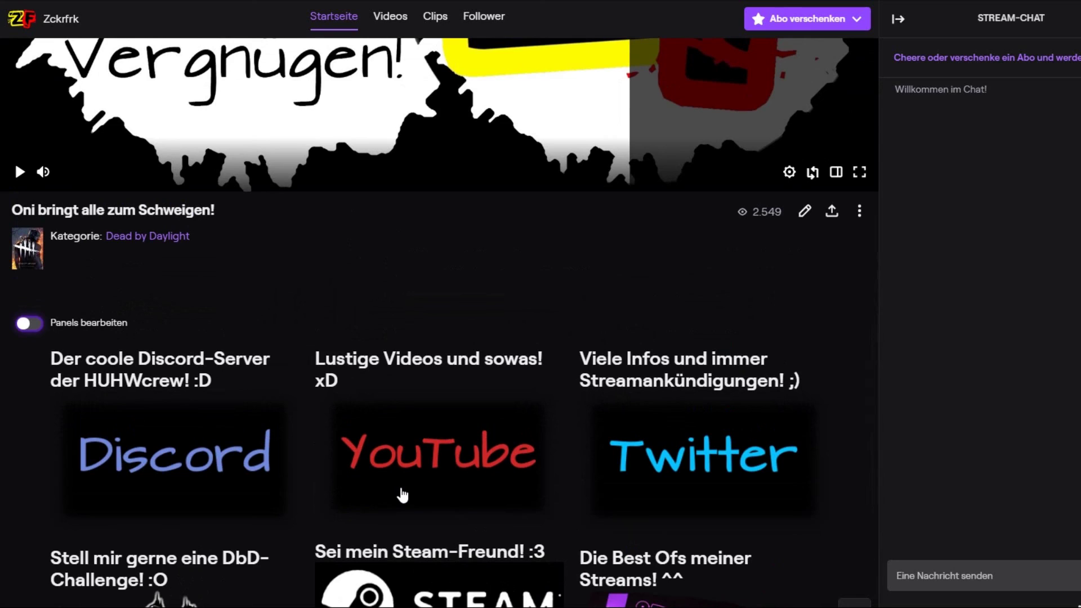